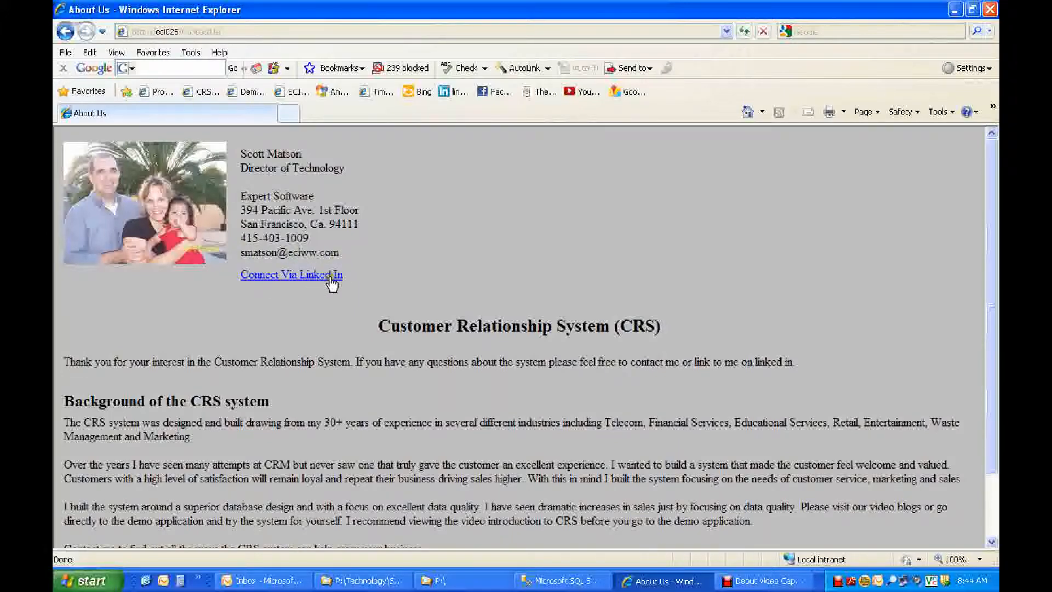
Step: Return to the main menu, open the Customer Relationship System (CRS), and search individuals for the name "ce"
{"action": "left_click", "coordinate": [63, 34]}
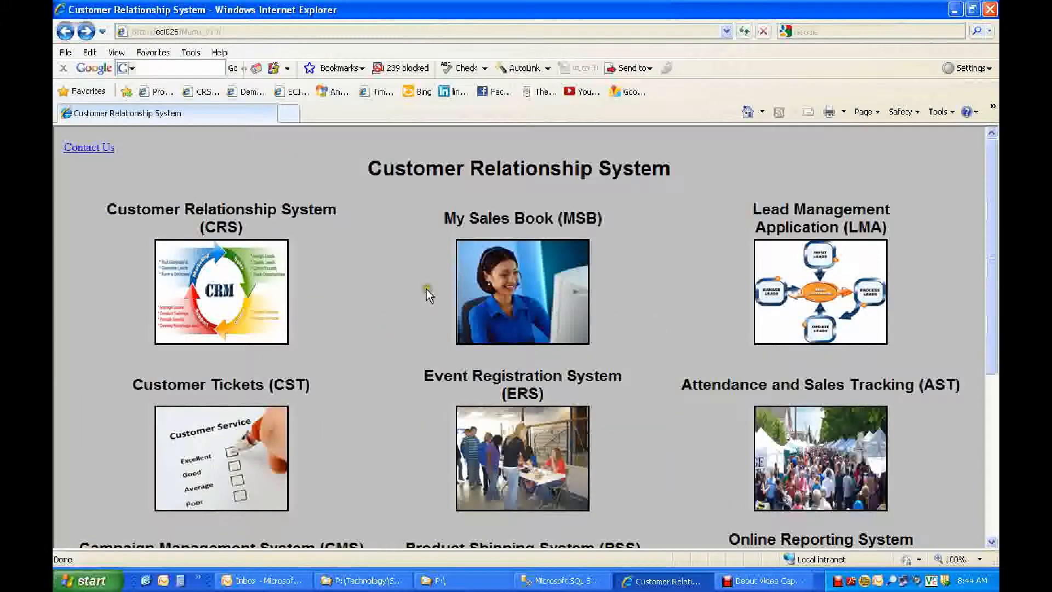
{"action": "left_click", "coordinate": [212, 282]}
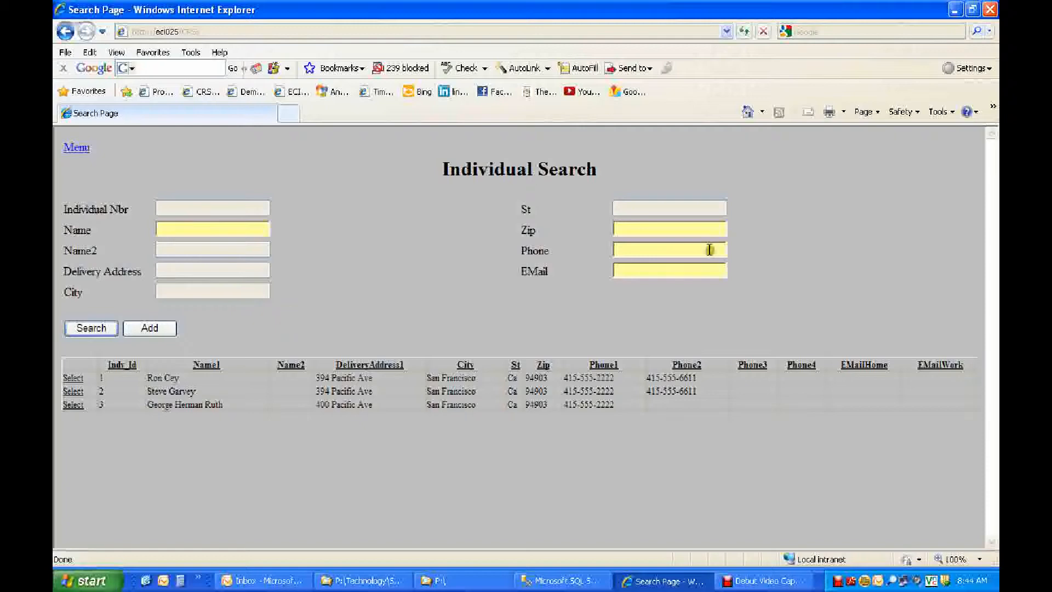
{"action": "left_click", "coordinate": [166, 228]}
{"action": "type", "text": "ce"}
{"action": "left_click", "coordinate": [94, 329]}
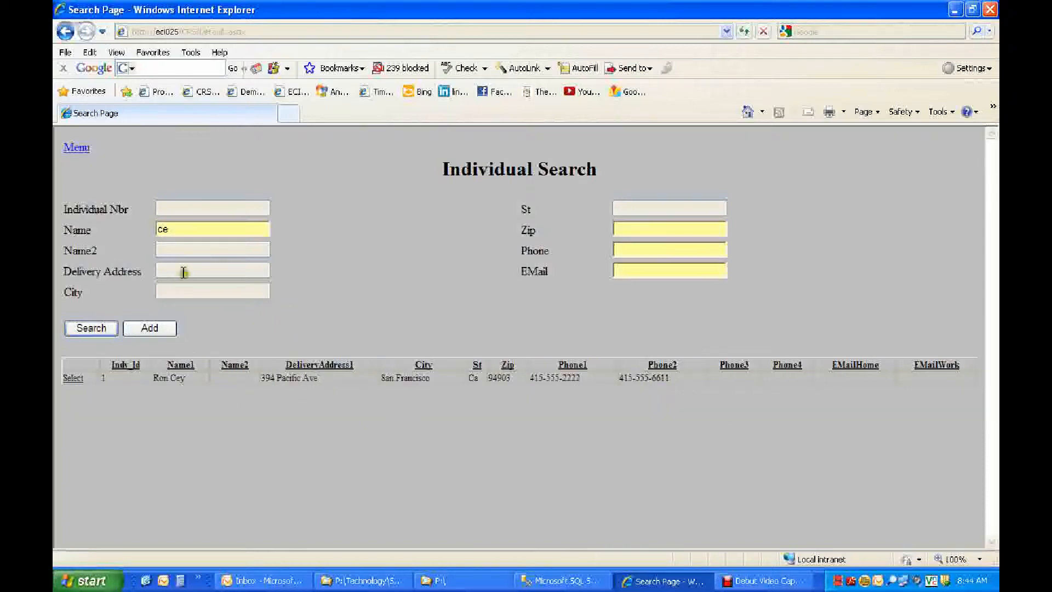
Step: Clear the name filter, list all individuals again, and open the customer record with Indv_Id 1
{"action": "left_click_drag", "start_coordinate": [173, 232], "coordinate": [77, 238]}
{"action": "key", "text": "BackSpace"}
{"action": "left_click", "coordinate": [91, 329]}
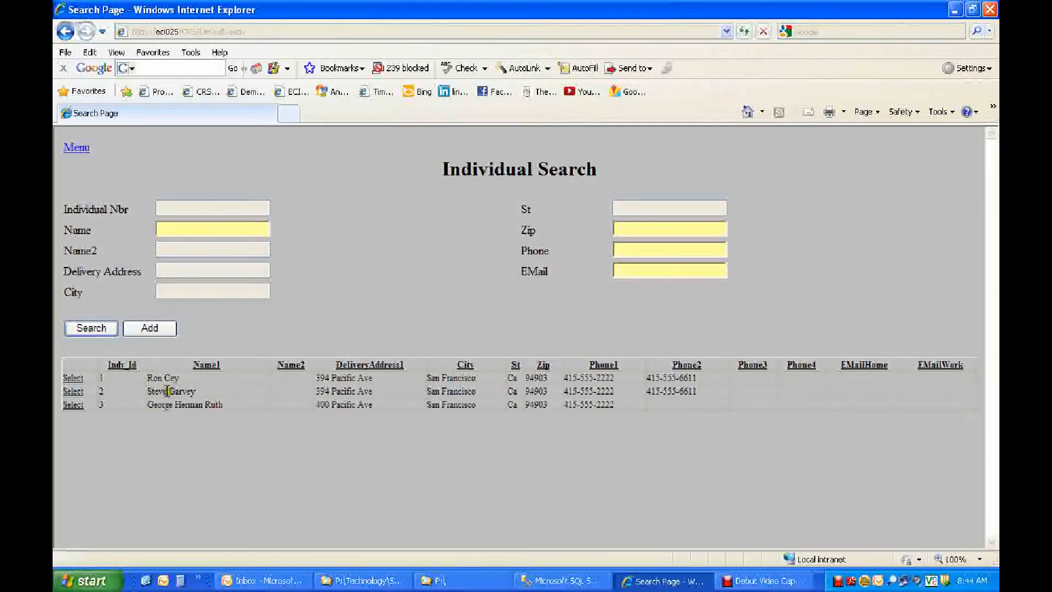
{"action": "left_click", "coordinate": [70, 378]}
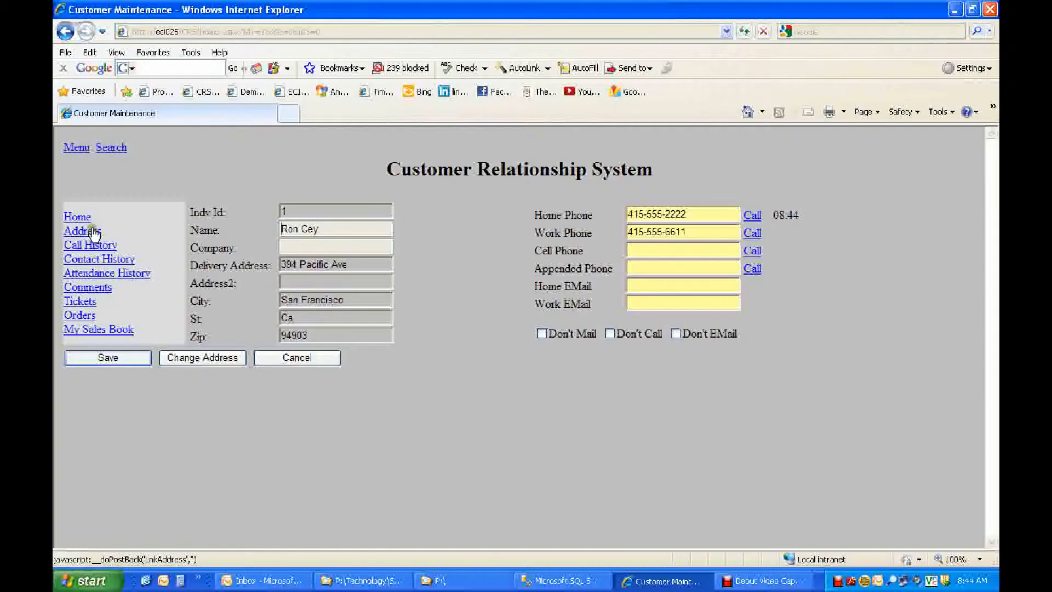
Step: Review the individuals at the customer's address, the customer's call history, and the local time beside the home phone
{"action": "left_click", "coordinate": [93, 233]}
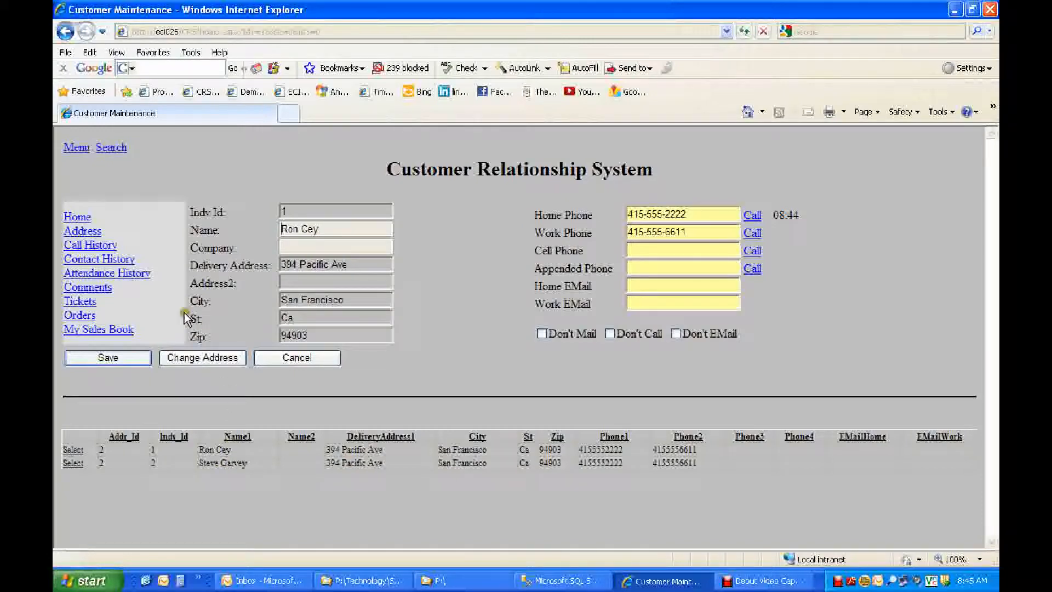
{"action": "left_click", "coordinate": [91, 246]}
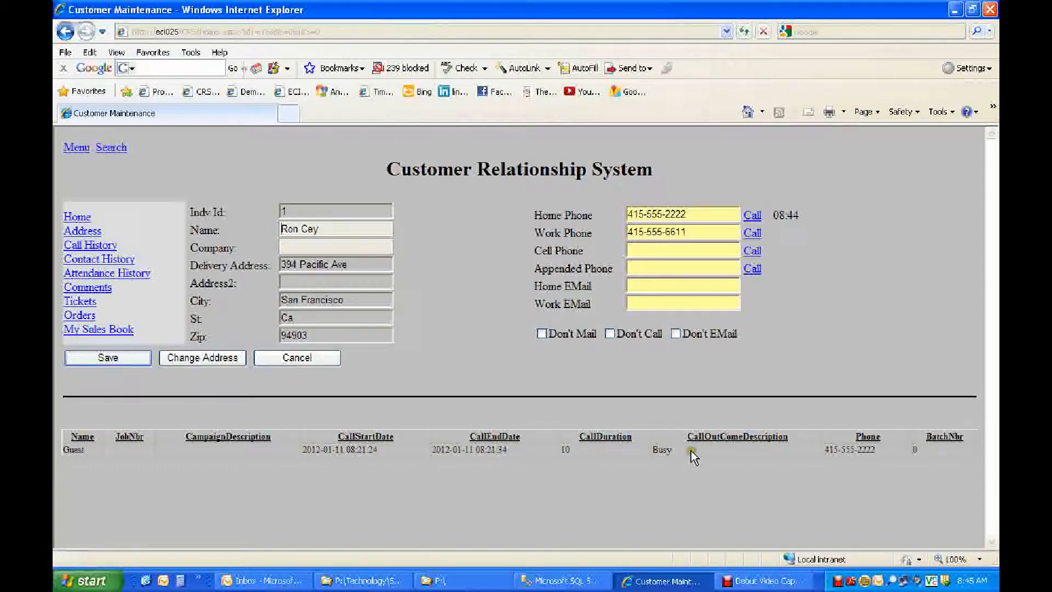
{"action": "double_click", "coordinate": [773, 214]}
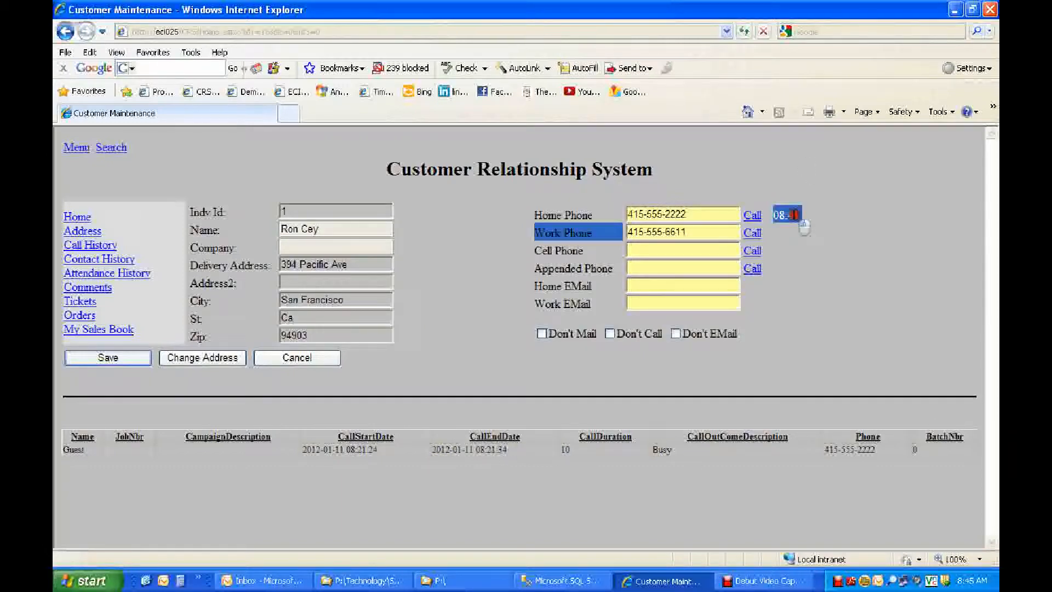
{"action": "left_click", "coordinate": [793, 215]}
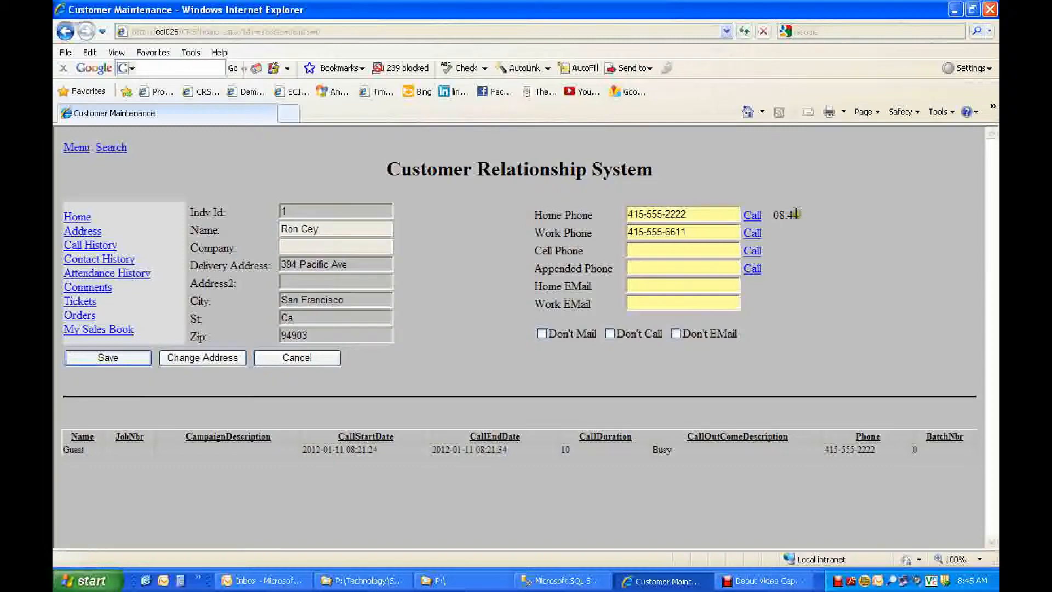
Step: Start a call to the customer's home phone number
{"action": "left_click", "coordinate": [682, 215]}
{"action": "double_click", "coordinate": [682, 214]}
{"action": "left_click", "coordinate": [712, 211]}
{"action": "left_click", "coordinate": [759, 214]}
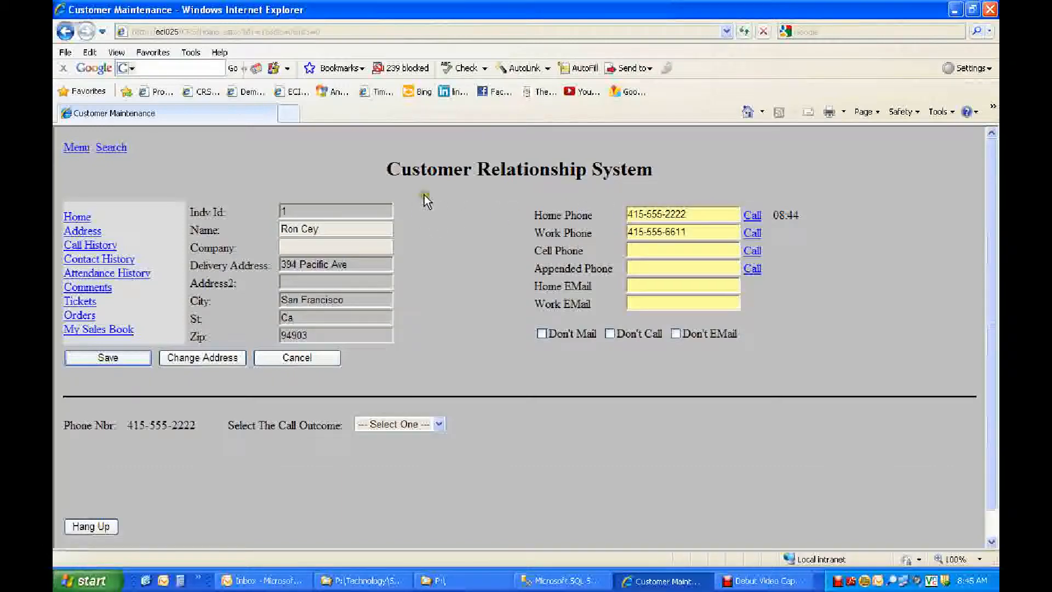
Step: Set the call outcome to No Answer, keep the proposed call back date, and hang up
{"action": "left_click", "coordinate": [437, 424]}
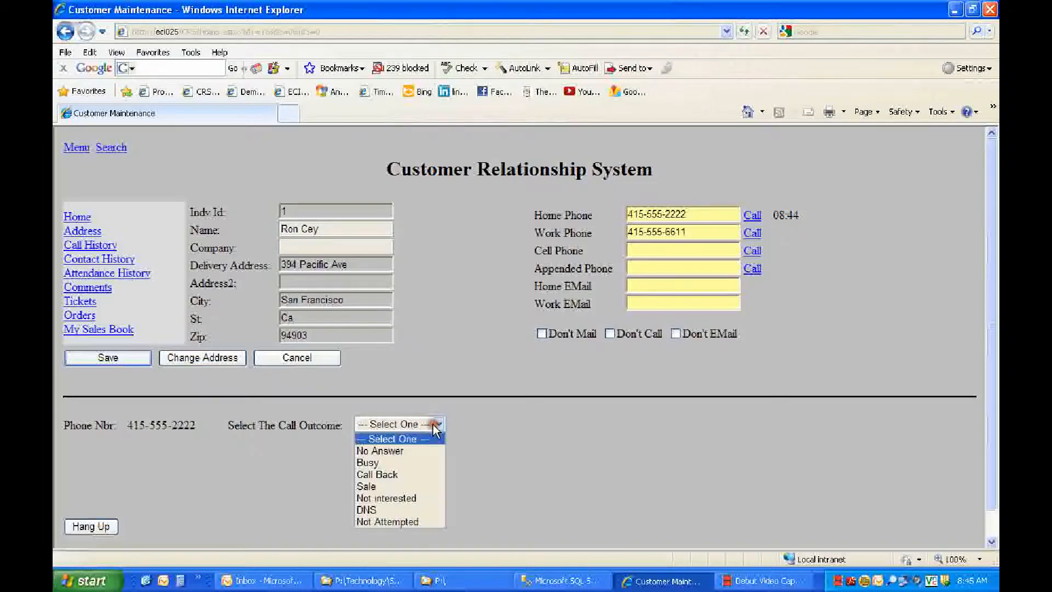
{"action": "left_click", "coordinate": [387, 453]}
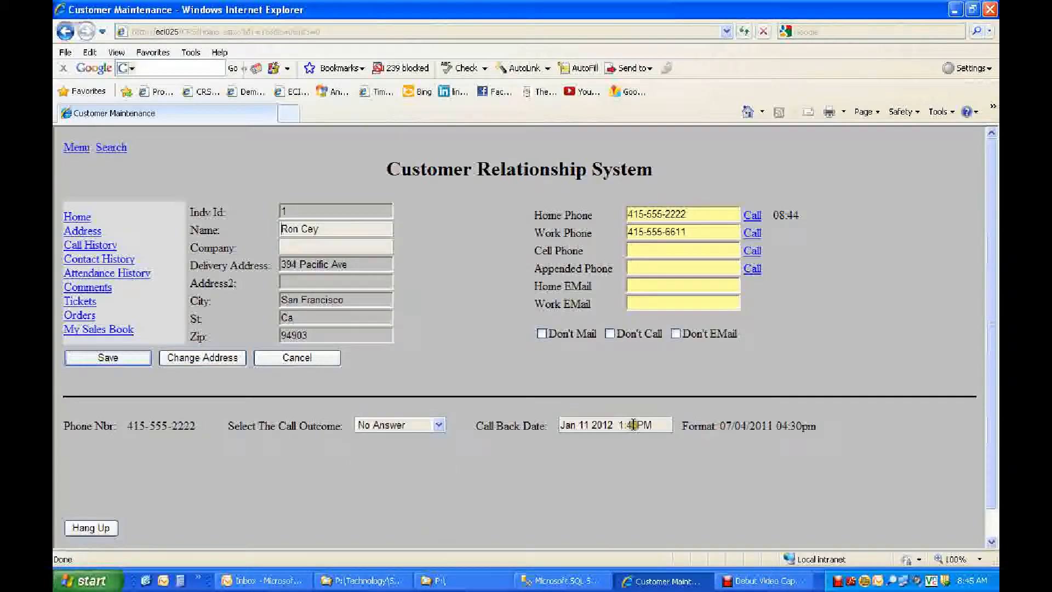
{"action": "left_click_drag", "start_coordinate": [654, 425], "coordinate": [551, 431]}
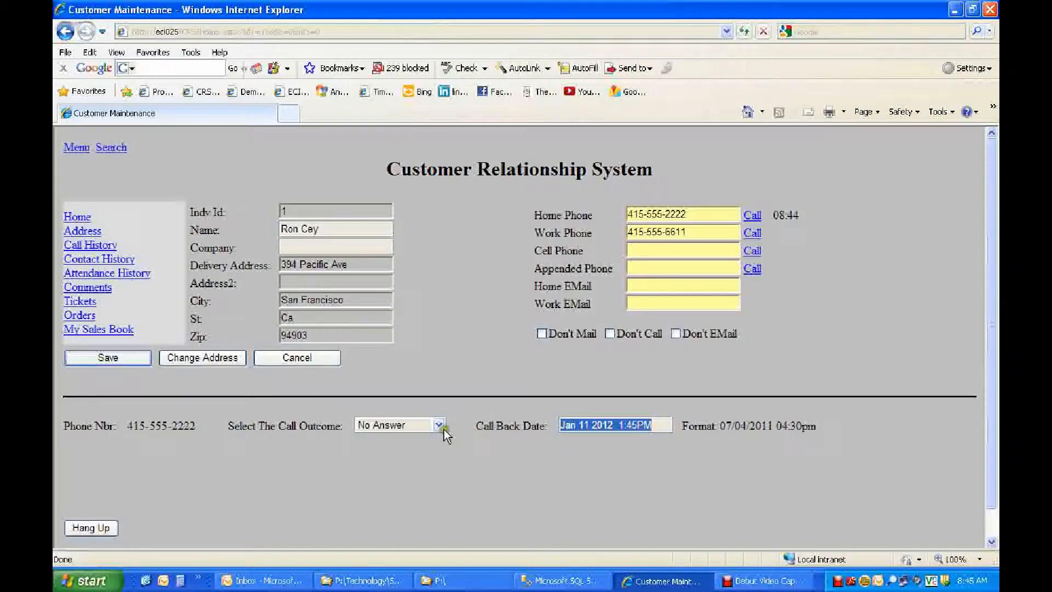
{"action": "left_click", "coordinate": [93, 528]}
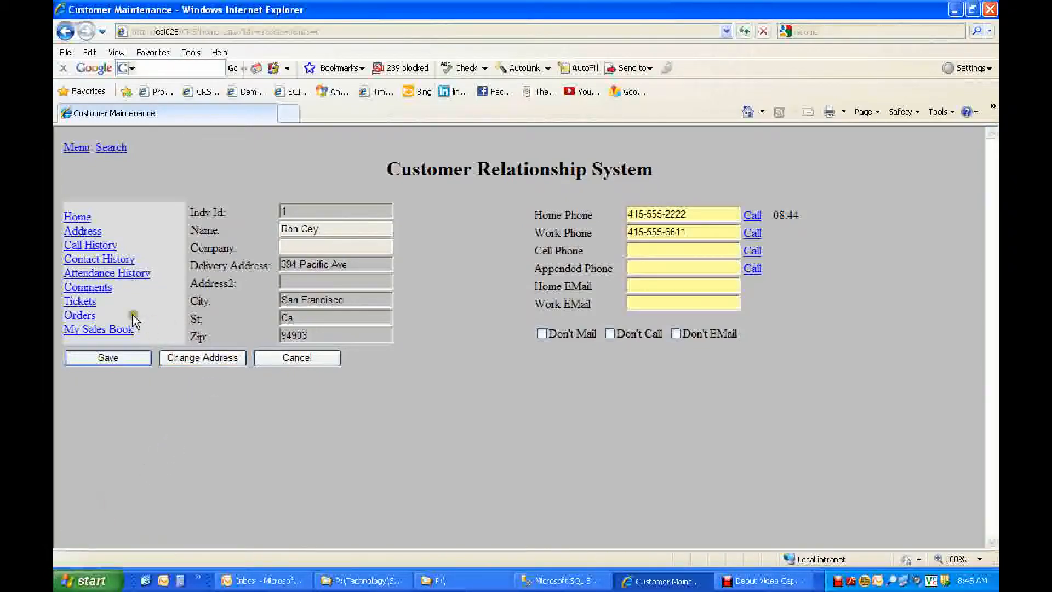
Step: Review the customer's call history, contact history and attendance history
{"action": "left_click", "coordinate": [88, 244]}
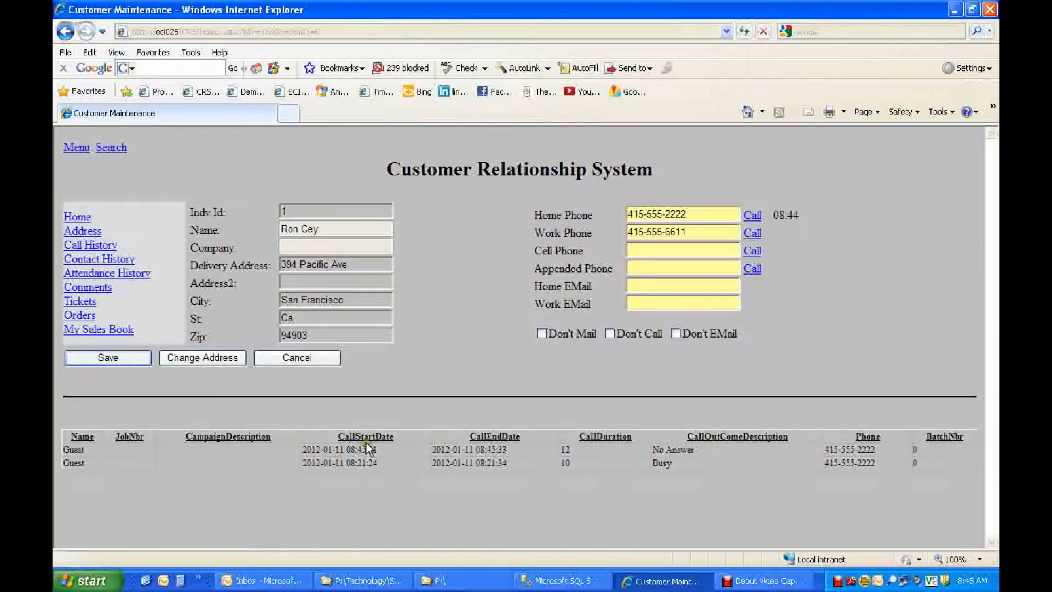
{"action": "left_click", "coordinate": [103, 258]}
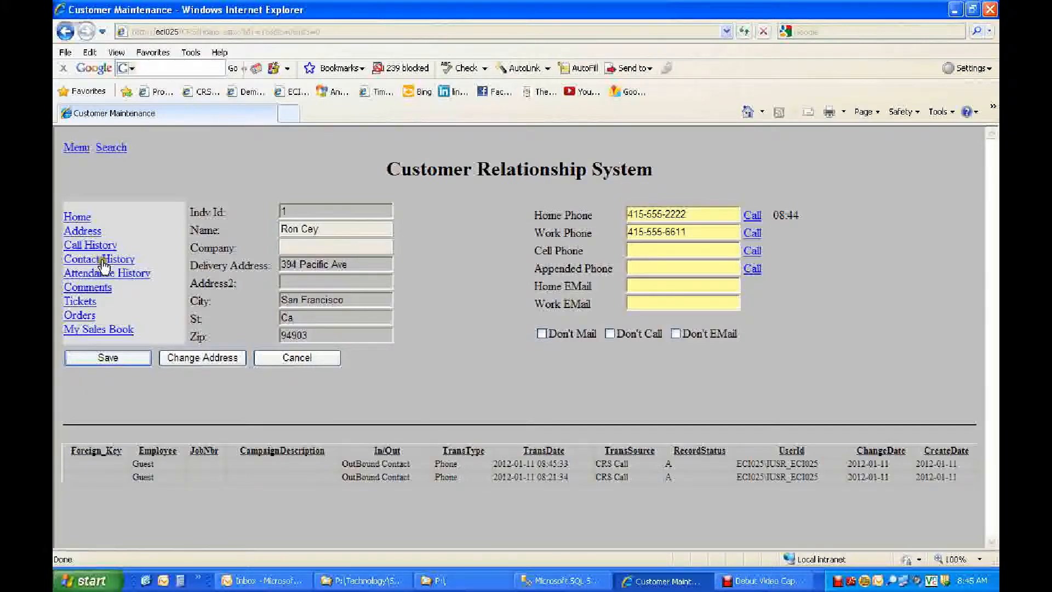
{"action": "left_click", "coordinate": [457, 467]}
{"action": "left_click", "coordinate": [126, 274]}
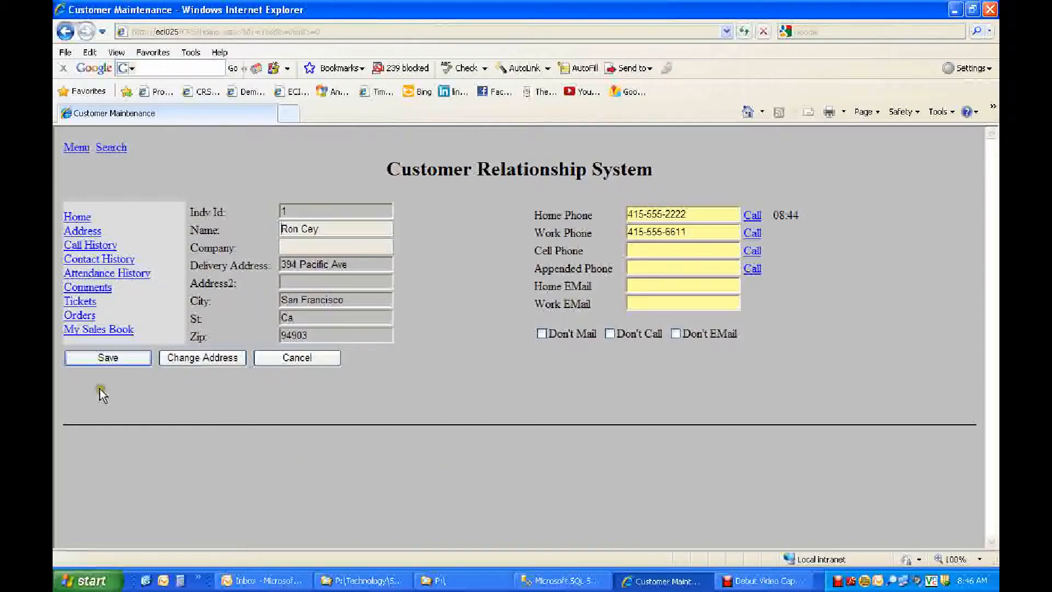
Step: Add the comment "Test" to the customer's record
{"action": "left_click", "coordinate": [95, 285]}
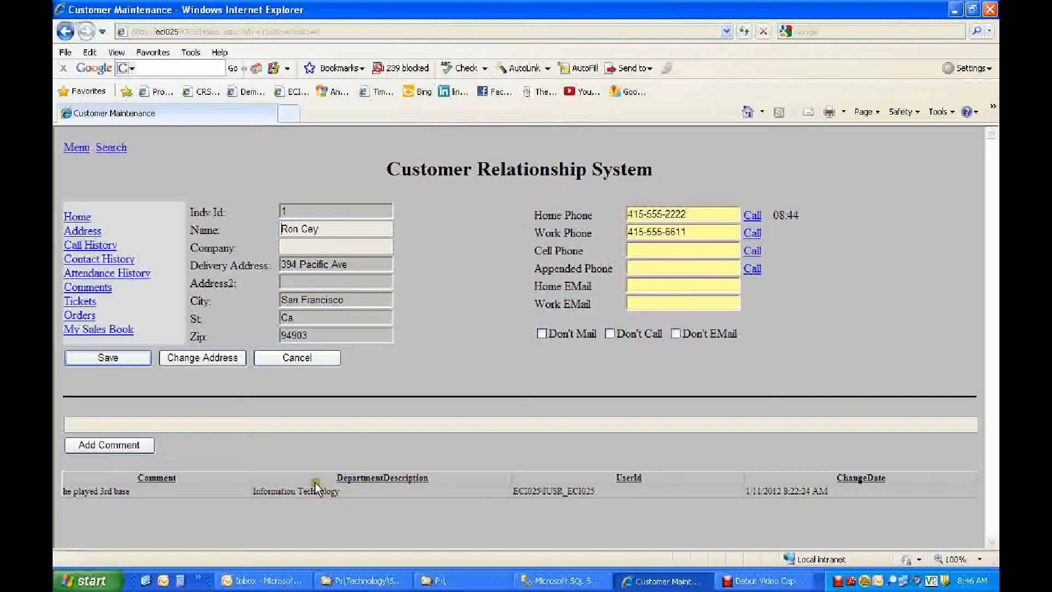
{"action": "left_click", "coordinate": [181, 423]}
{"action": "type", "text": "Test"}
{"action": "left_click", "coordinate": [129, 445]}
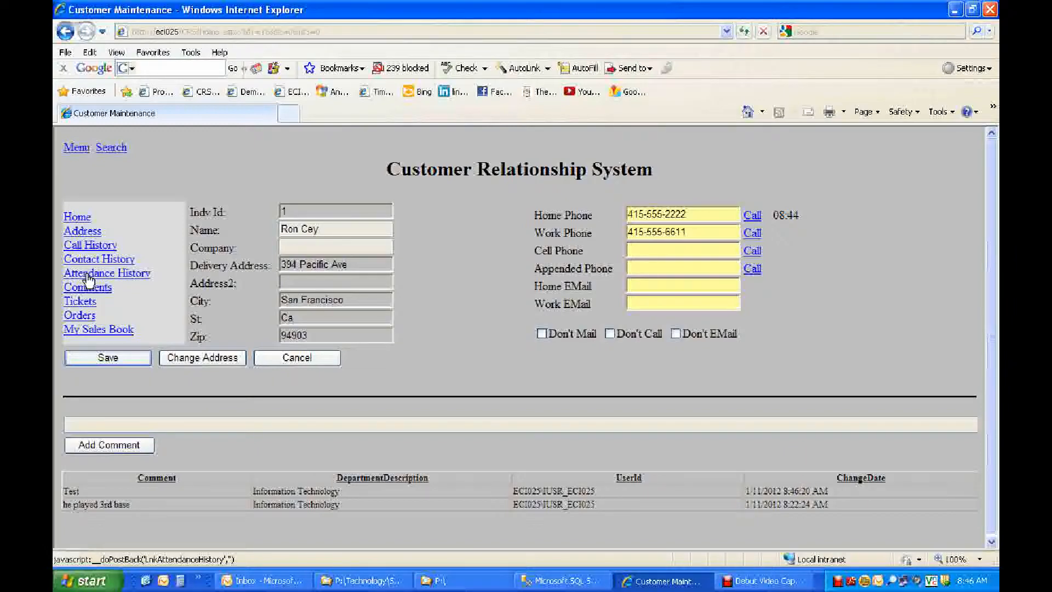
Step: Create a new ticket for the customer with the category Log On Issue
{"action": "left_click", "coordinate": [80, 301]}
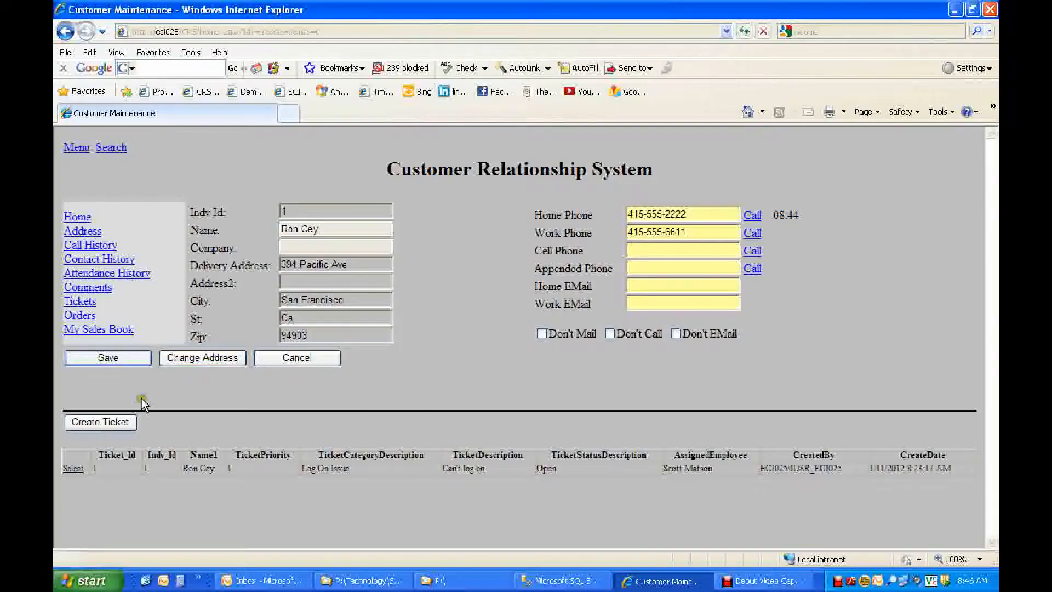
{"action": "left_click", "coordinate": [93, 422]}
{"action": "scroll", "coordinate": [225, 395], "scroll_direction": "down", "scroll_amount": 5}
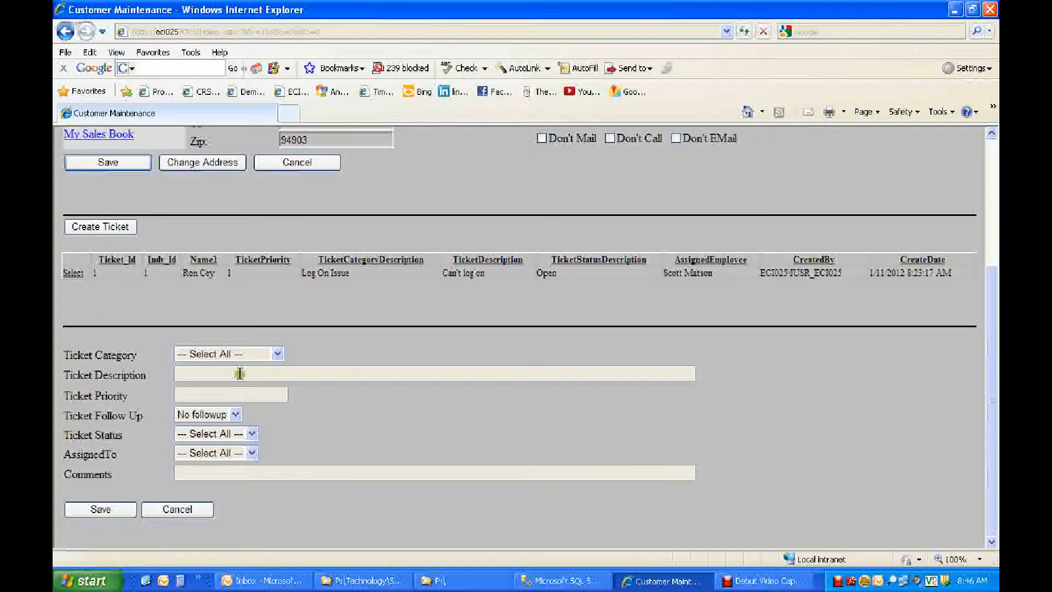
{"action": "left_click", "coordinate": [277, 354]}
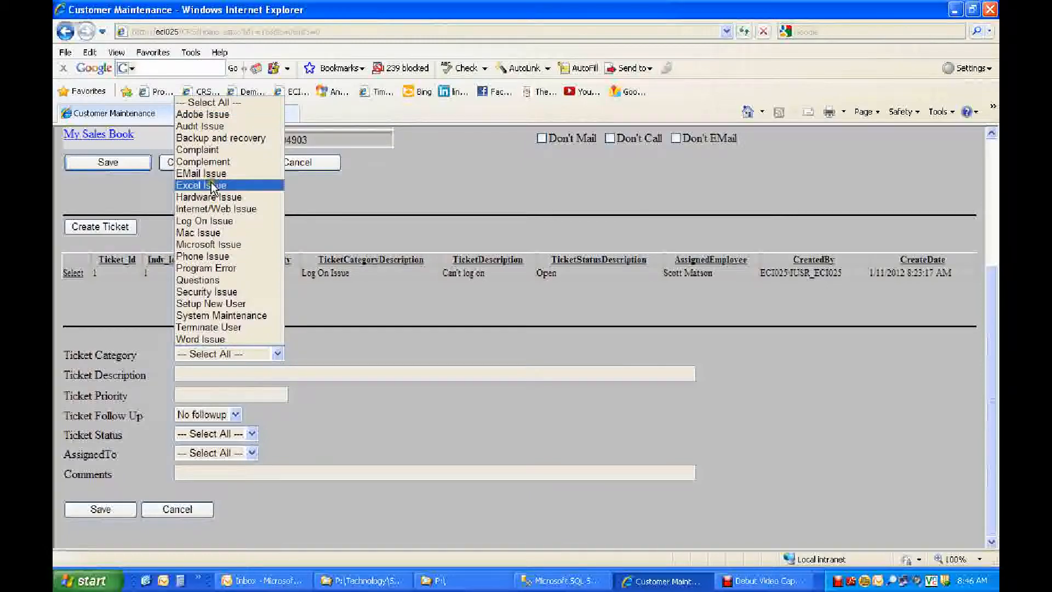
{"action": "left_click", "coordinate": [193, 220]}
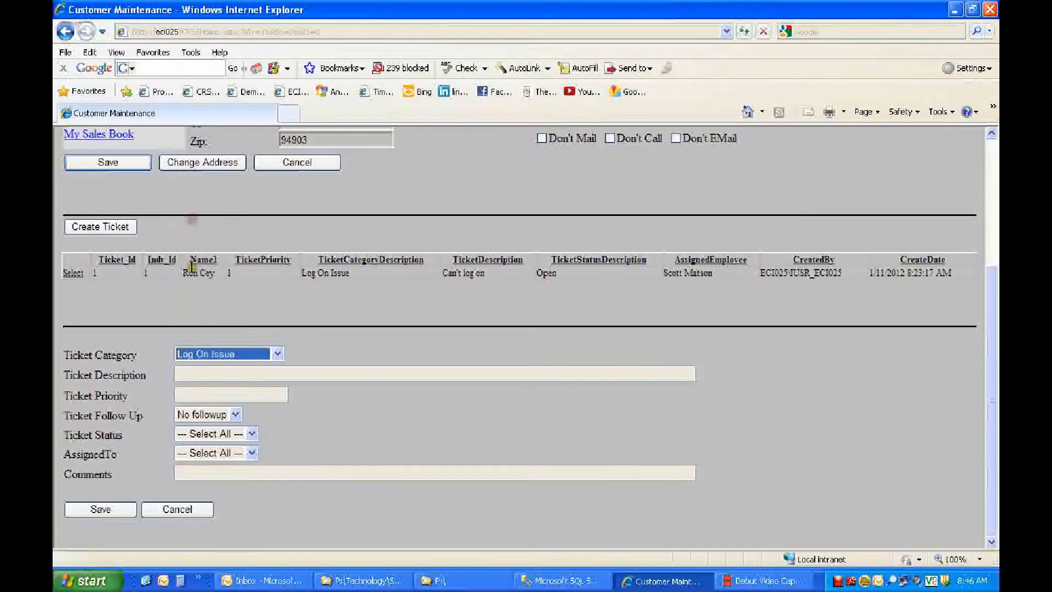
Step: Describe the ticket as "He can't log on", with priority 1 and the follow-up option Followup
{"action": "left_click", "coordinate": [192, 373]}
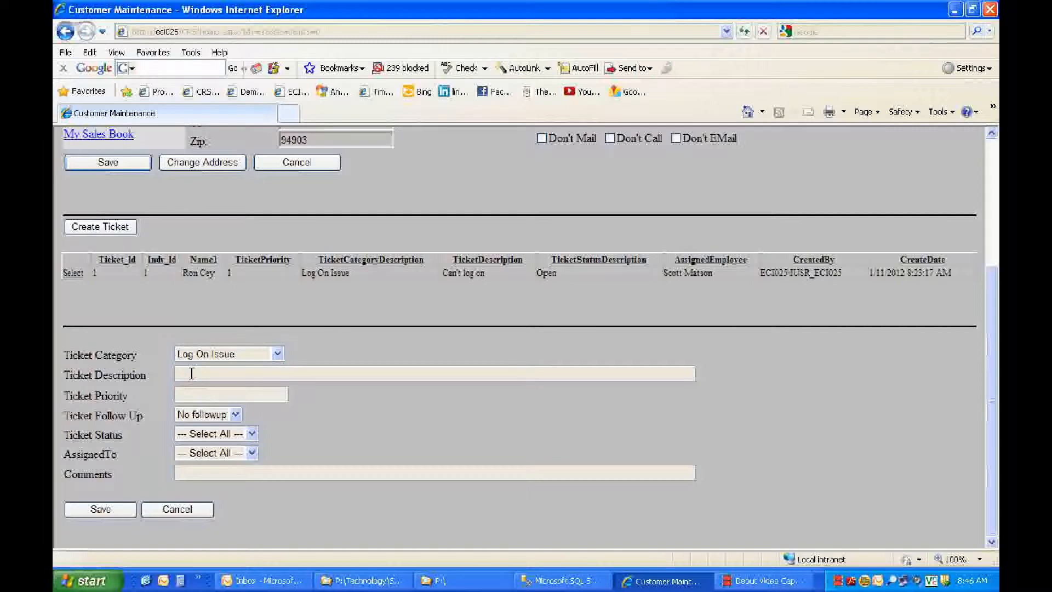
{"action": "type", "text": "Hel"}
{"action": "type", "text": "an't log on"}
{"action": "key", "text": "Tab"}
{"action": "type", "text": "1"}
{"action": "key", "text": "Tab"}
{"action": "key", "text": "Down"}
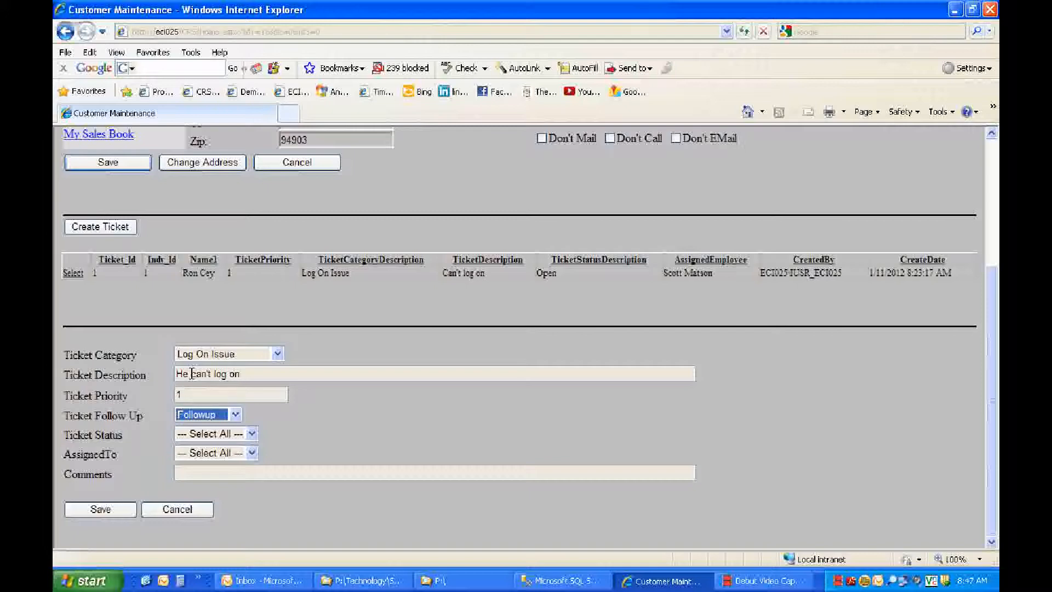
Step: Set the ticket status to Open and assign the ticket to the first employee listed
{"action": "key", "text": "Tab"}
{"action": "key", "text": "Down"}
{"action": "key", "text": "Down"}
{"action": "key", "text": "Down"}
{"action": "key", "text": "Tab"}
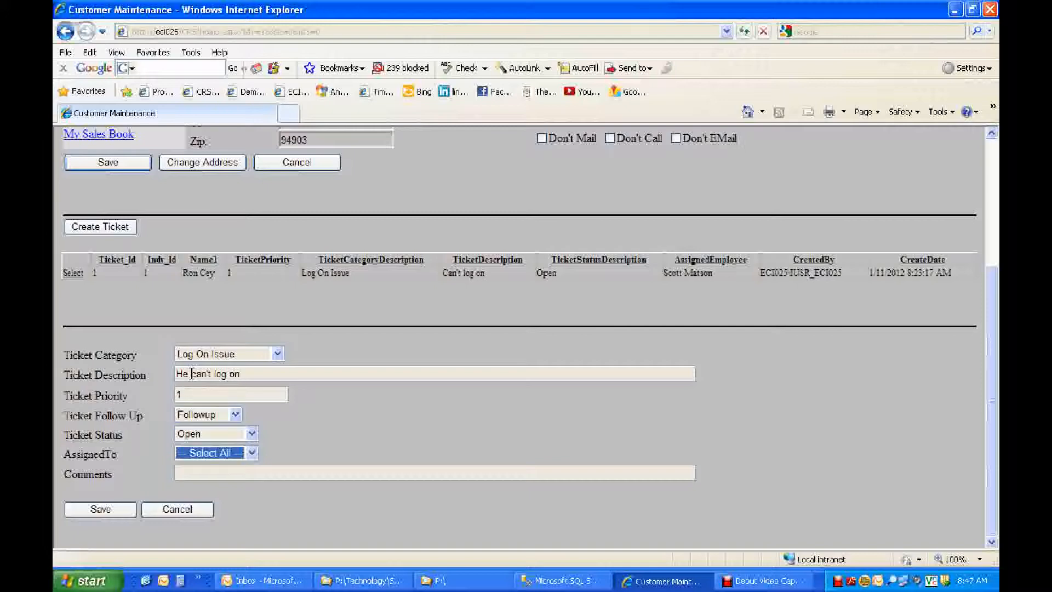
{"action": "key", "text": "Down"}
{"action": "key", "text": "Tab"}
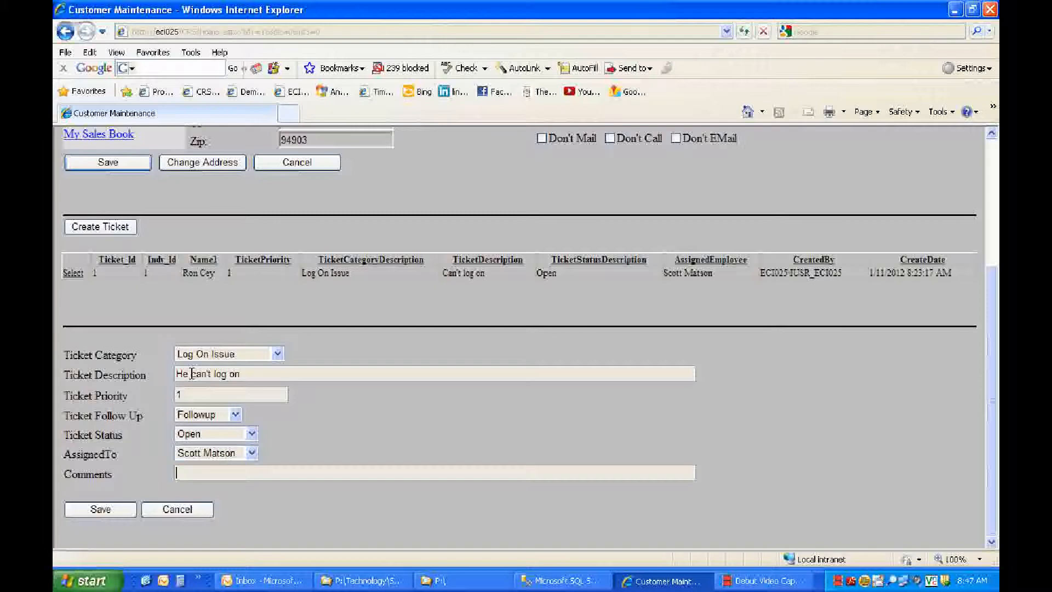
Step: Enter the ticket comment "Please fix asap" and save the ticket
{"action": "type", "text": "Please fix asa"}
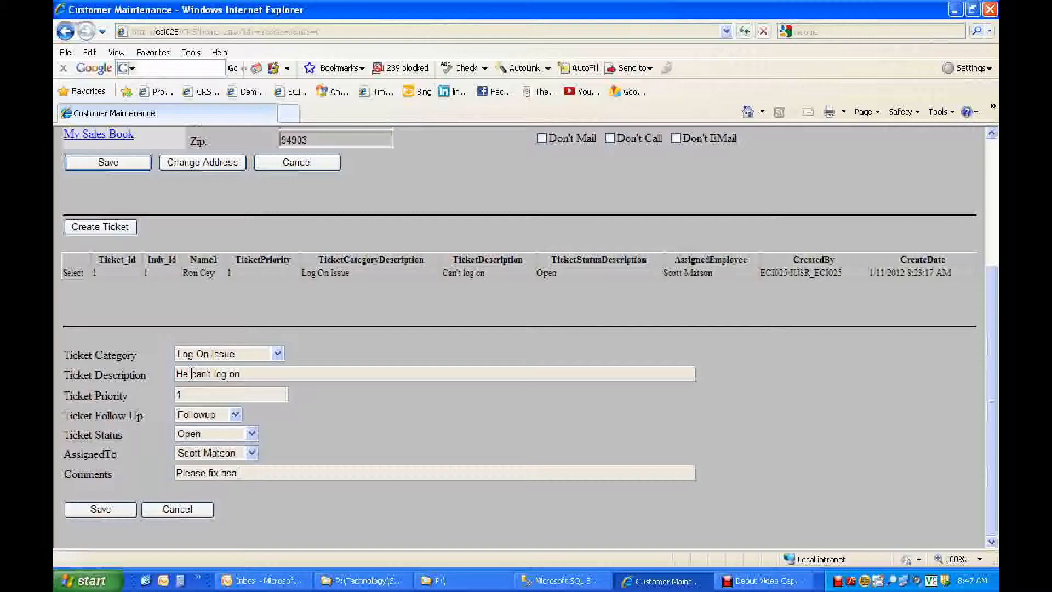
{"action": "type", "text": "p"}
{"action": "left_click", "coordinate": [105, 508]}
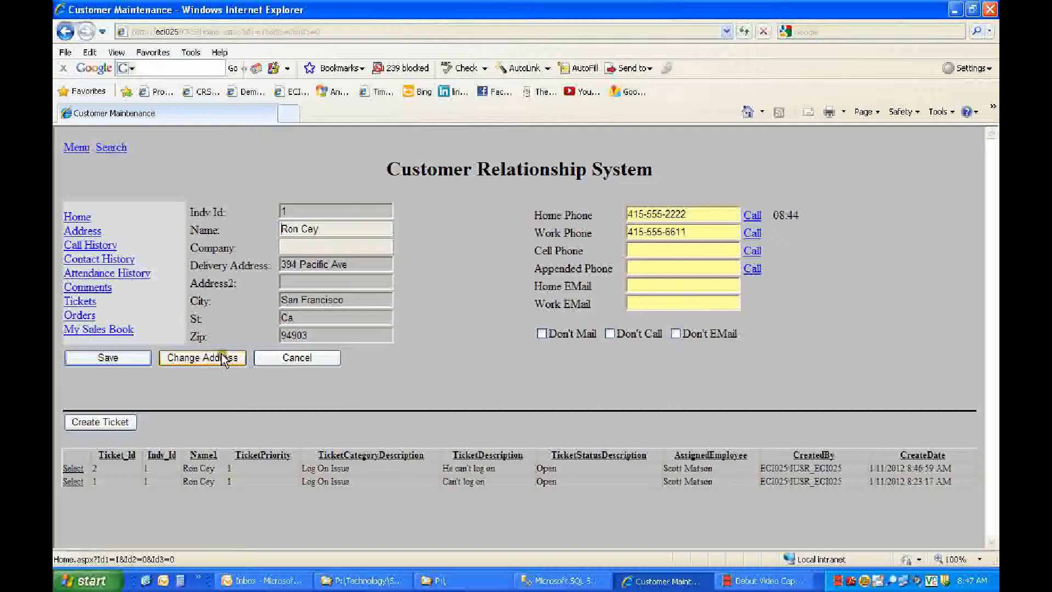
Step: Create a new order for the customer and add one Blue Shoe Combo 1 bundle to it
{"action": "left_click", "coordinate": [82, 315]}
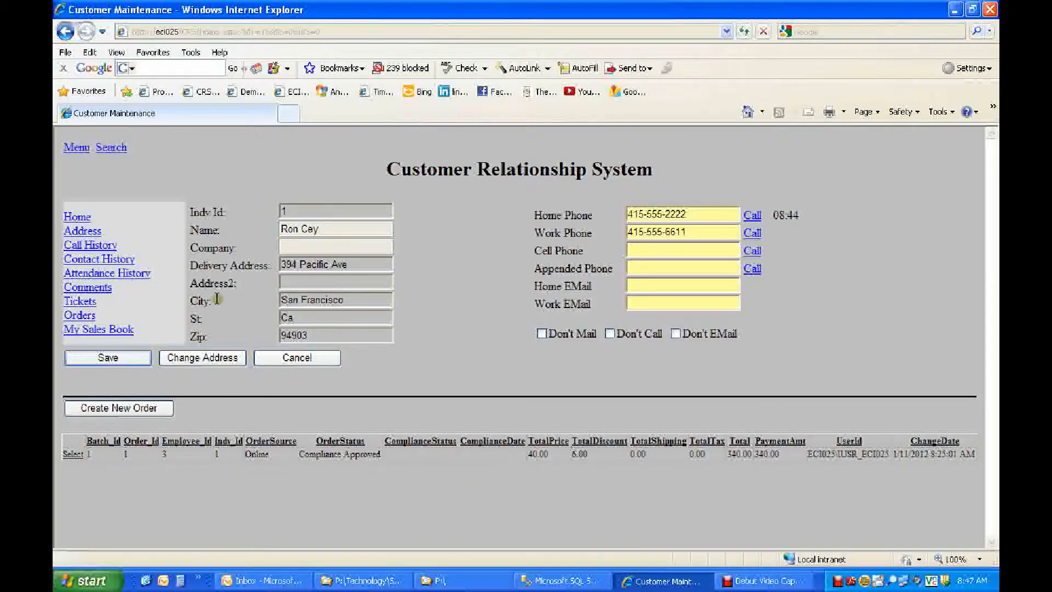
{"action": "left_click", "coordinate": [145, 406]}
{"action": "scroll", "coordinate": [329, 283], "scroll_direction": "down", "scroll_amount": 3}
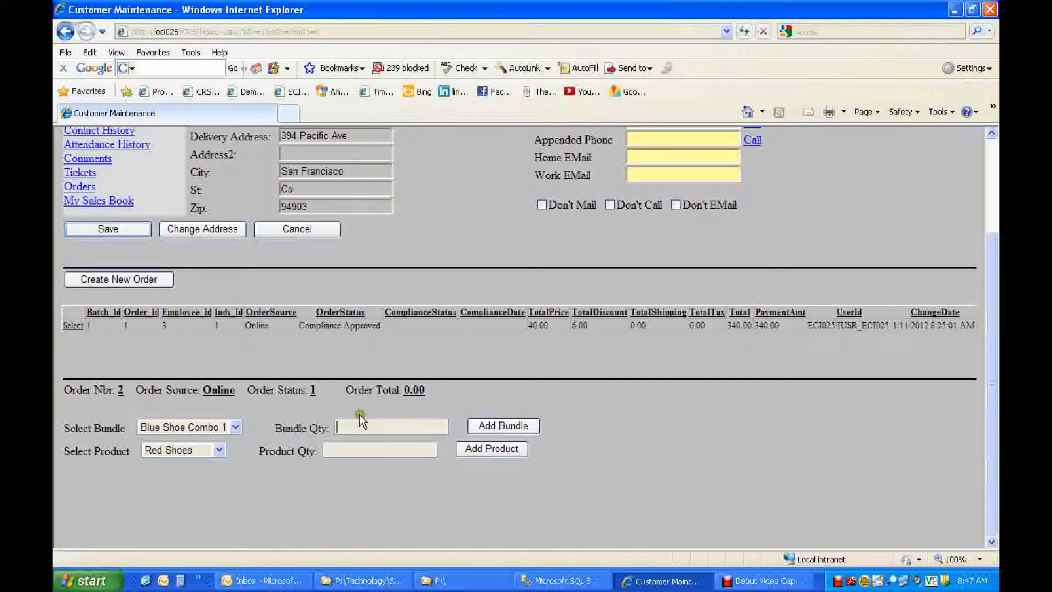
{"action": "type", "text": "1"}
{"action": "left_click", "coordinate": [496, 427]}
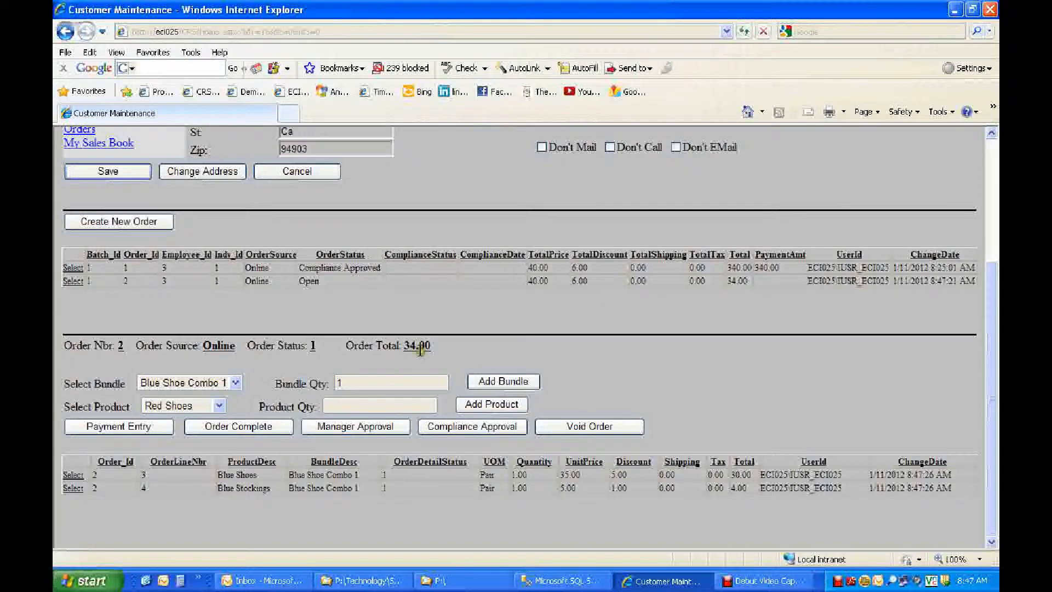
Step: Enter a payment of 34.00 for the new order and save it
{"action": "left_click", "coordinate": [130, 425]}
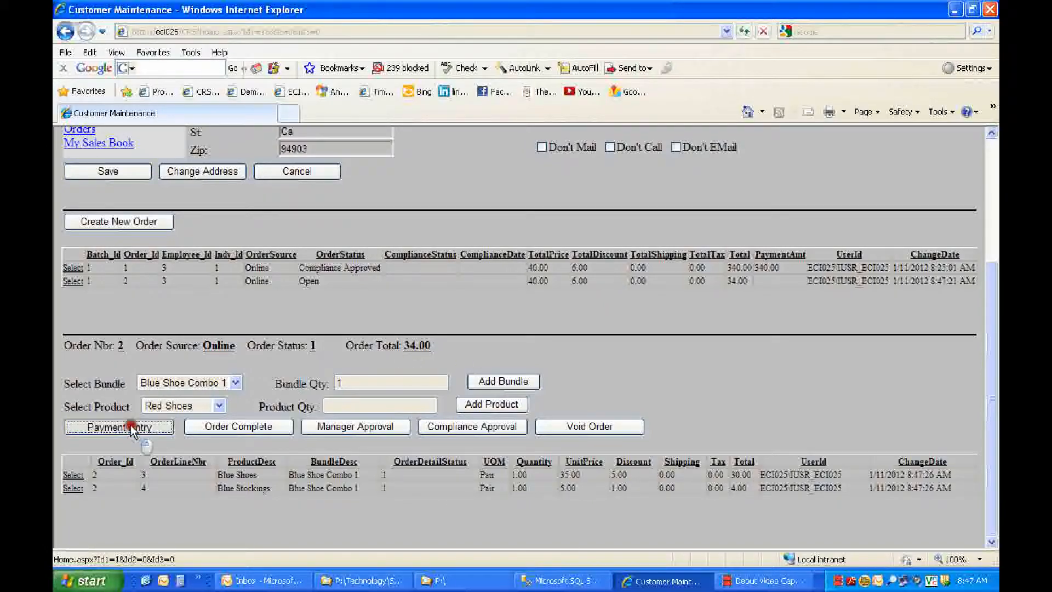
{"action": "scroll", "coordinate": [254, 331], "scroll_direction": "down", "scroll_amount": 4}
{"action": "scroll", "coordinate": [143, 229], "scroll_direction": "up", "scroll_amount": 2}
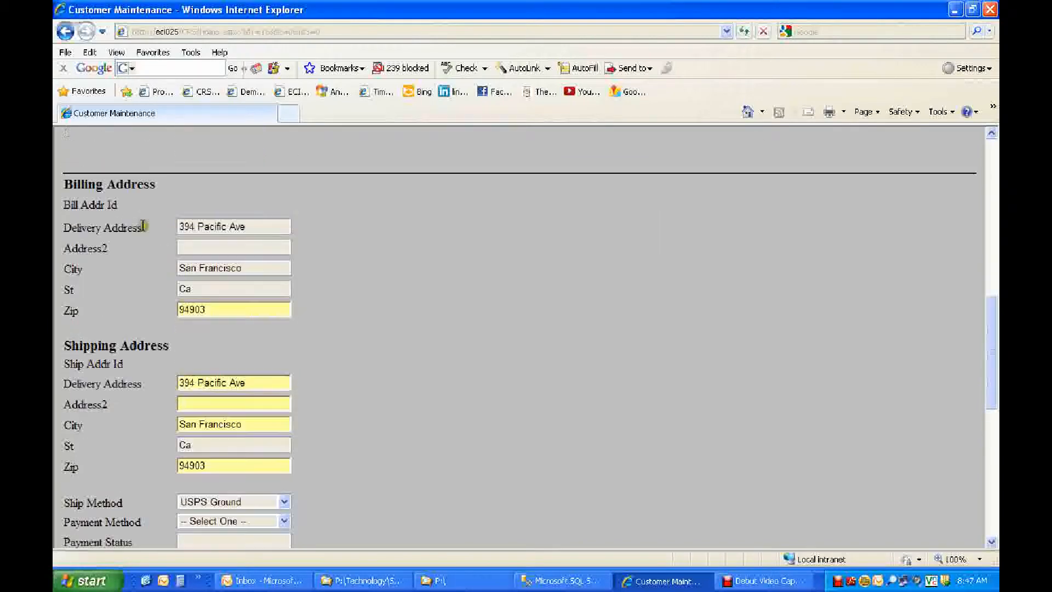
{"action": "scroll", "coordinate": [159, 347], "scroll_direction": "down", "scroll_amount": 5}
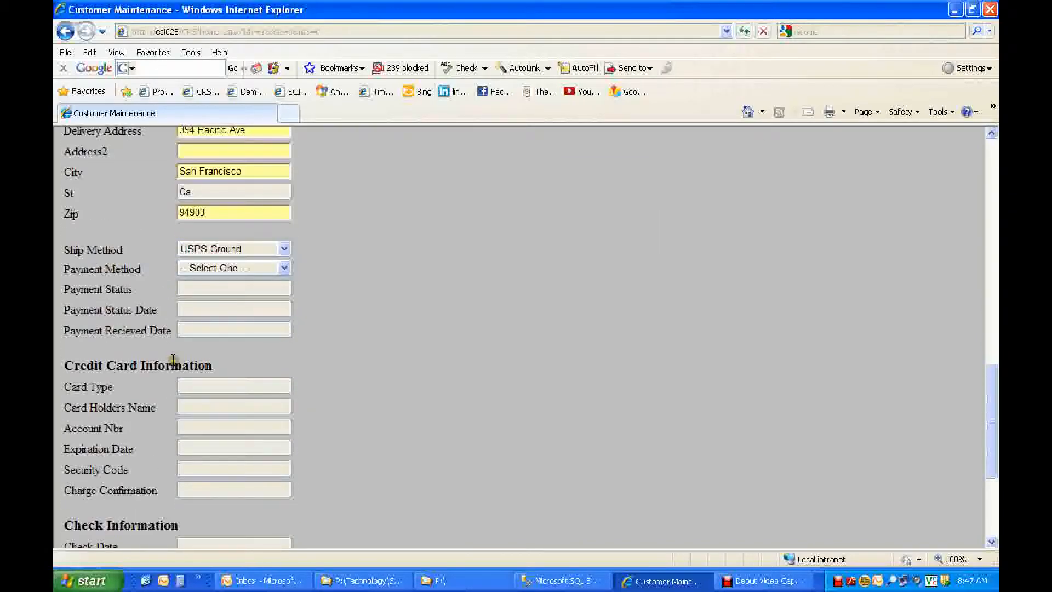
{"action": "scroll", "coordinate": [172, 358], "scroll_direction": "down", "scroll_amount": 3}
{"action": "scroll", "coordinate": [176, 351], "scroll_direction": "down", "scroll_amount": 1}
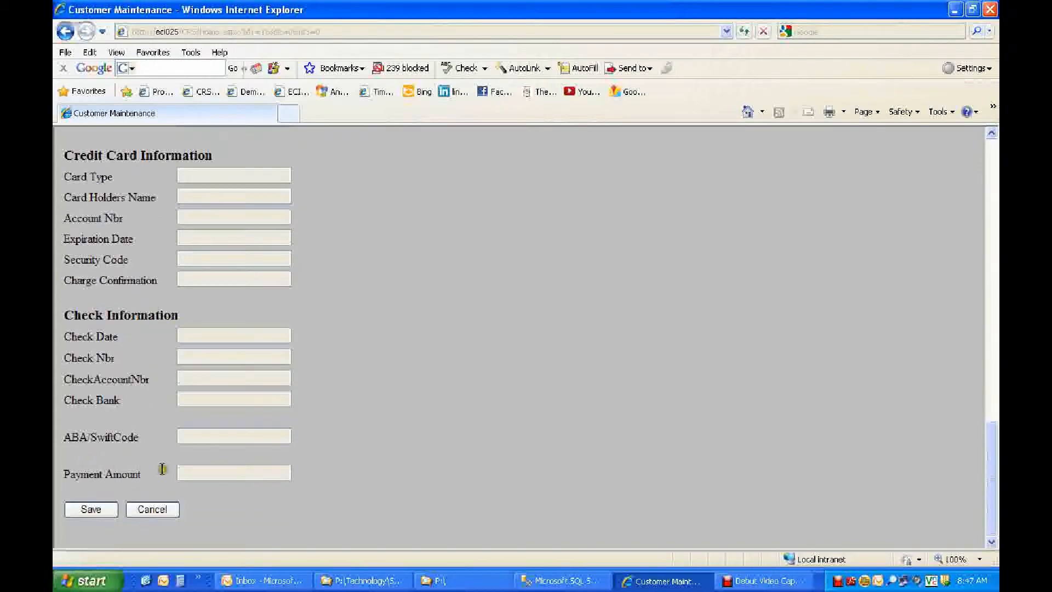
{"action": "left_click", "coordinate": [187, 472]}
{"action": "type", "text": "34.00"}
{"action": "scroll", "coordinate": [261, 298], "scroll_direction": "up", "scroll_amount": 3}
{"action": "scroll", "coordinate": [211, 319], "scroll_direction": "down", "scroll_amount": 3}
{"action": "scroll", "coordinate": [187, 192], "scroll_direction": "up", "scroll_amount": 3}
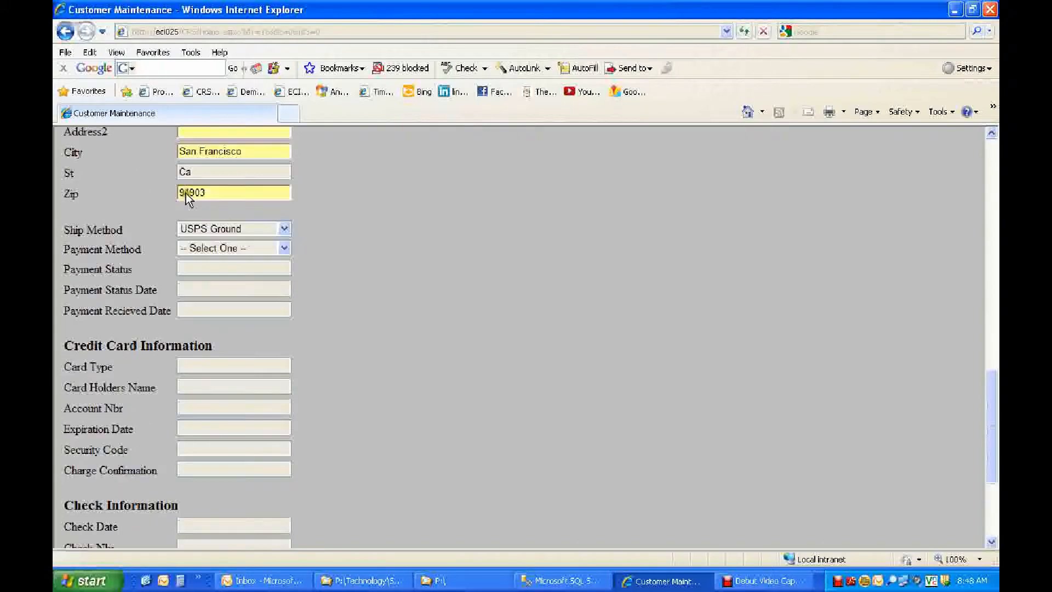
{"action": "scroll", "coordinate": [165, 226], "scroll_direction": "down", "scroll_amount": 3}
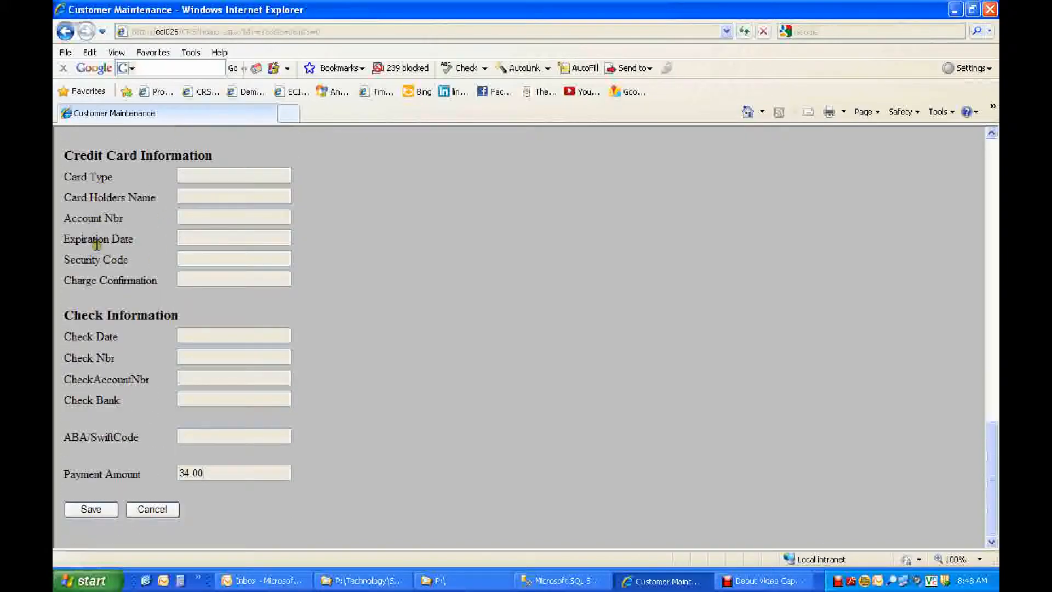
{"action": "left_click", "coordinate": [85, 510]}
Step: Mark the order complete and give it manager approval and compliance approval
{"action": "scroll", "coordinate": [279, 288], "scroll_direction": "down", "scroll_amount": 3}
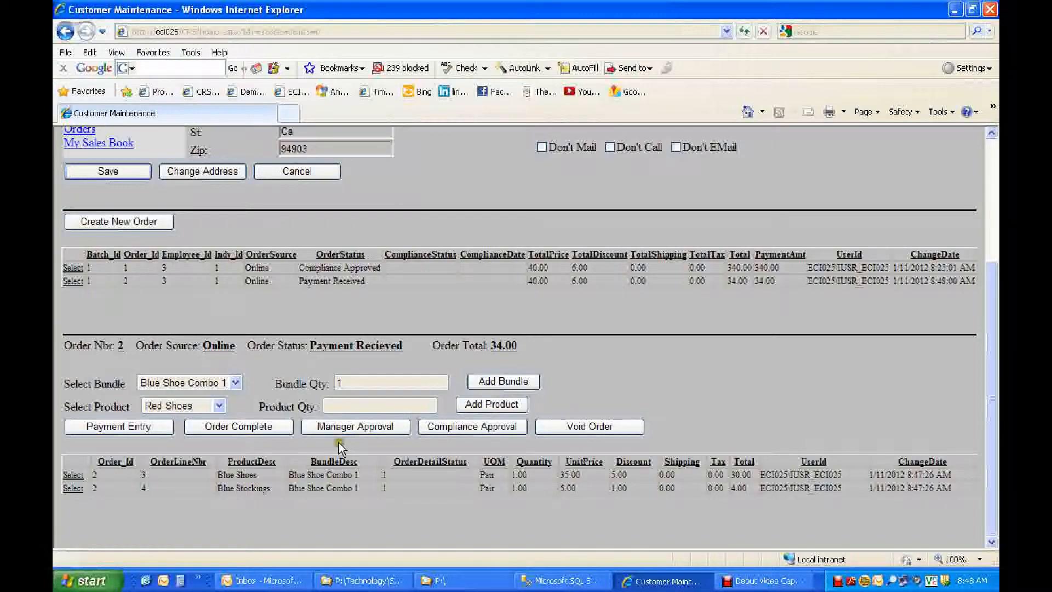
{"action": "left_click", "coordinate": [231, 428]}
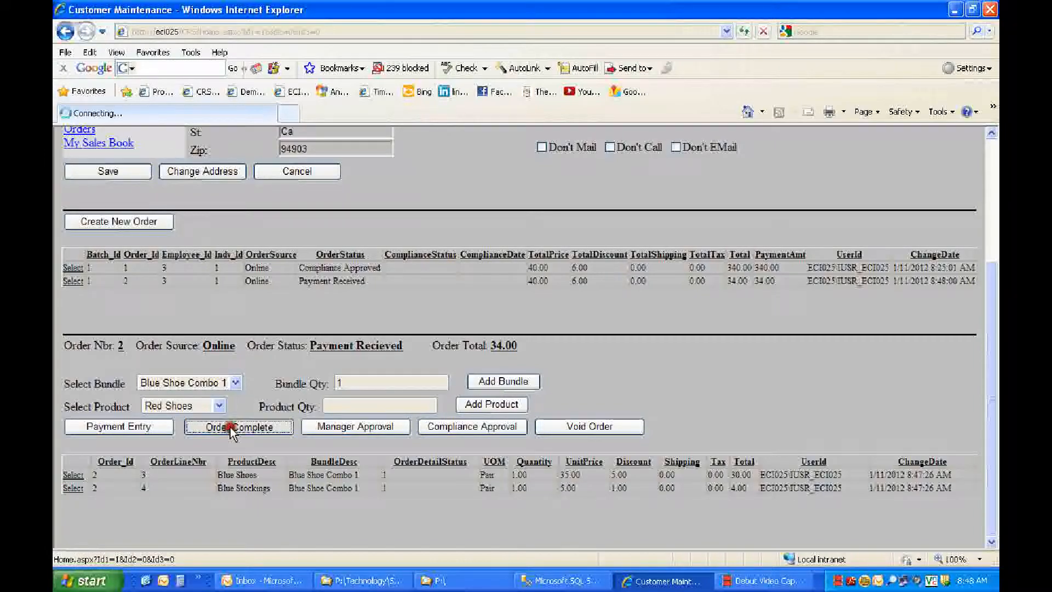
{"action": "left_click", "coordinate": [343, 433]}
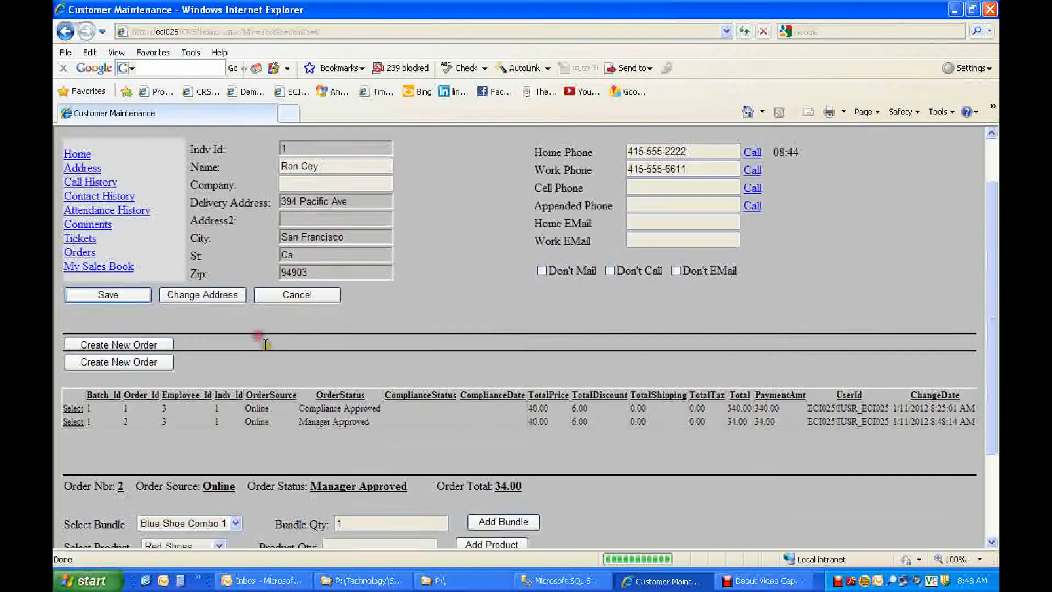
{"action": "left_click", "coordinate": [461, 425]}
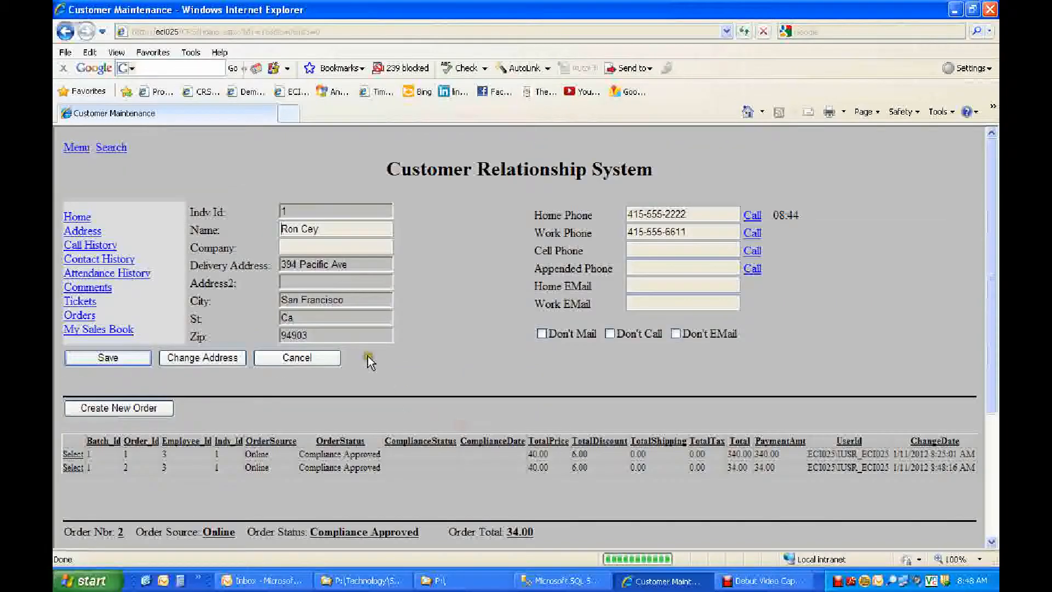
{"action": "left_click", "coordinate": [511, 430]}
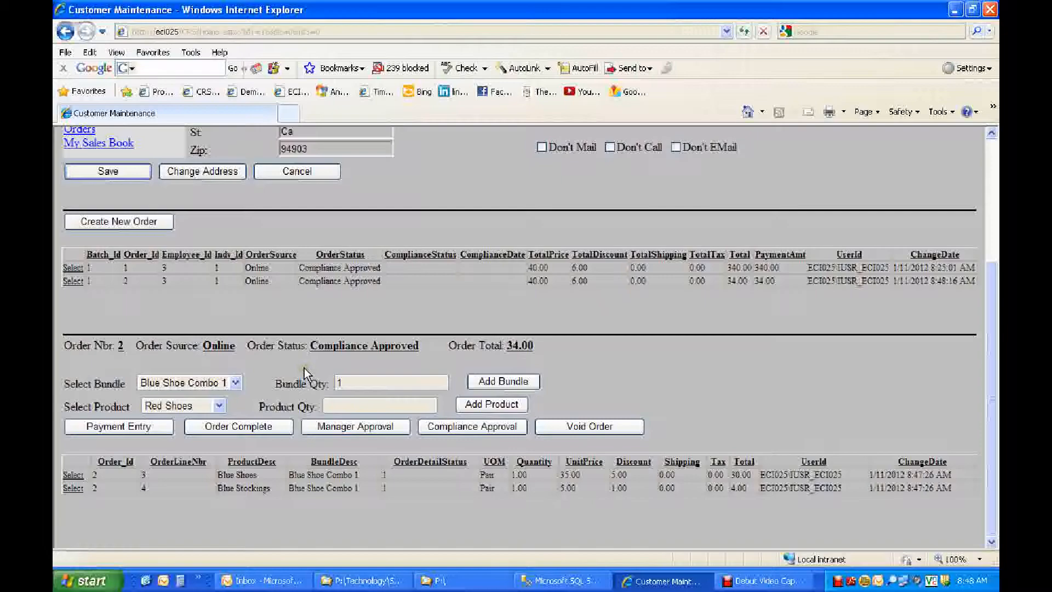
Step: Return to the main menu, open Customer Tickets (CST) and review the tickets for individual number 1
{"action": "scroll", "coordinate": [305, 374], "scroll_direction": "up", "scroll_amount": 3}
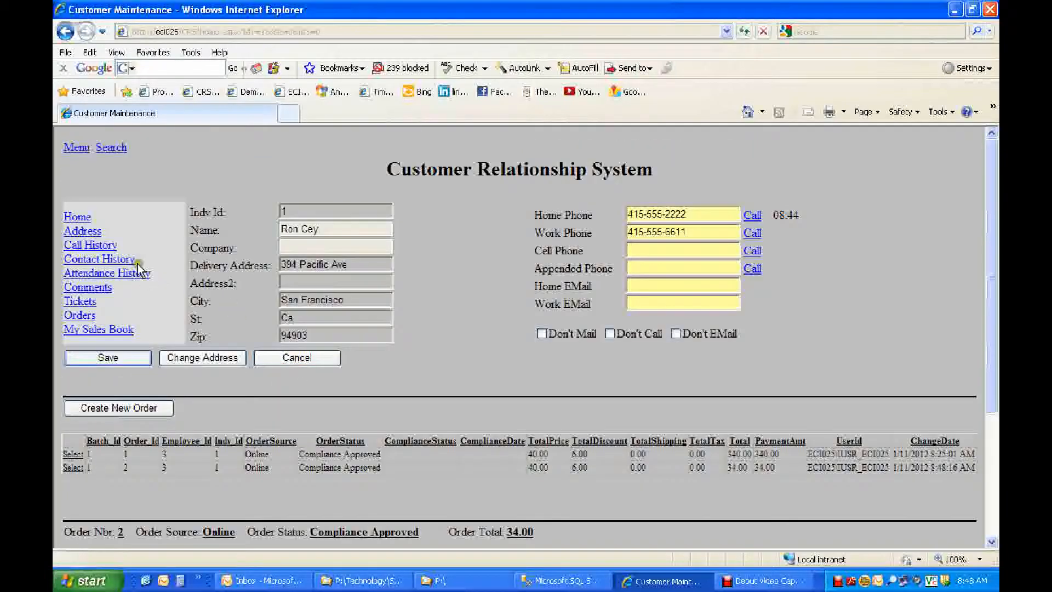
{"action": "left_click", "coordinate": [77, 148]}
{"action": "scroll", "coordinate": [204, 348], "scroll_direction": "down", "scroll_amount": 3}
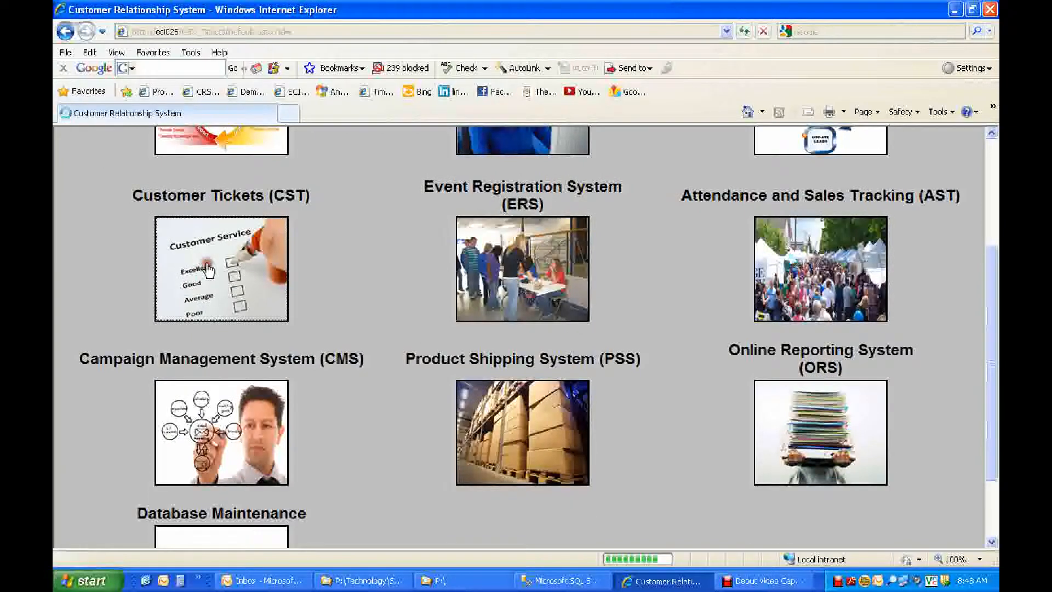
{"action": "left_click", "coordinate": [208, 268]}
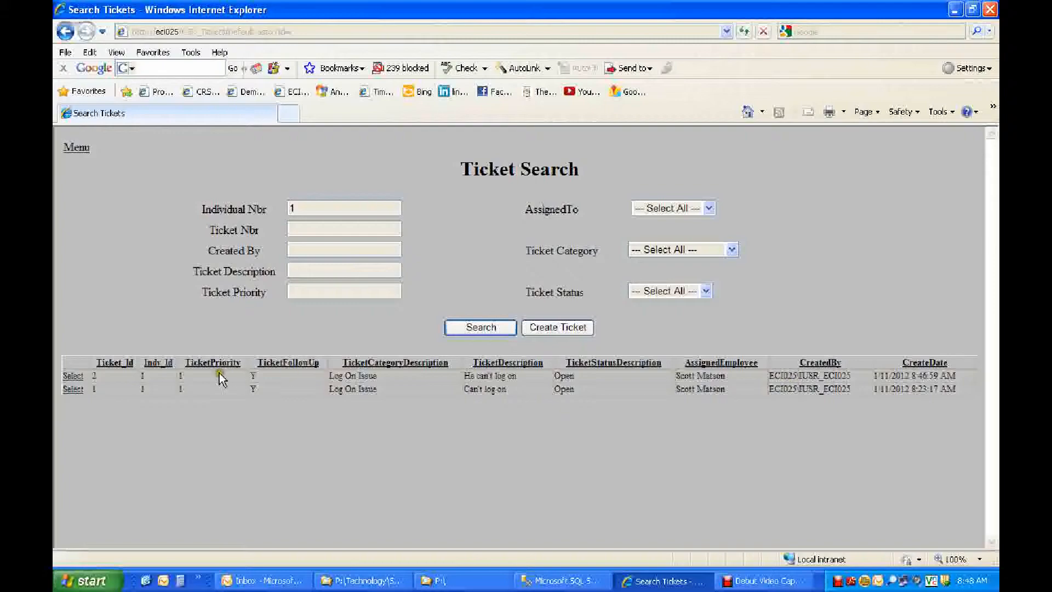
Step: Open the Campaign Management System and view the Renewal Campaign's details, leaving them without saving
{"action": "left_click", "coordinate": [83, 151]}
{"action": "scroll", "coordinate": [261, 368], "scroll_direction": "down", "scroll_amount": 5}
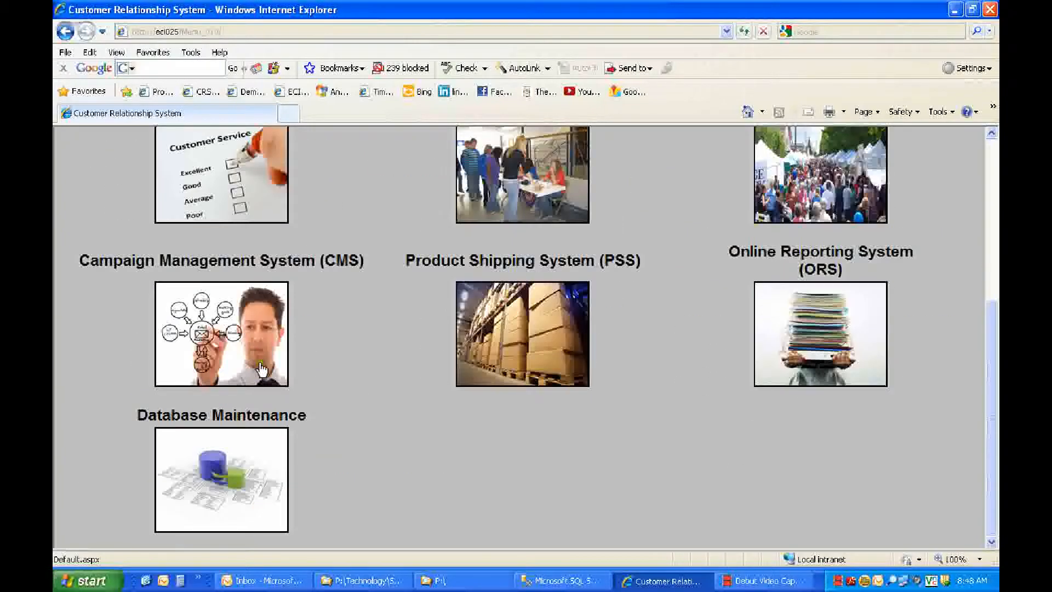
{"action": "left_click", "coordinate": [262, 368]}
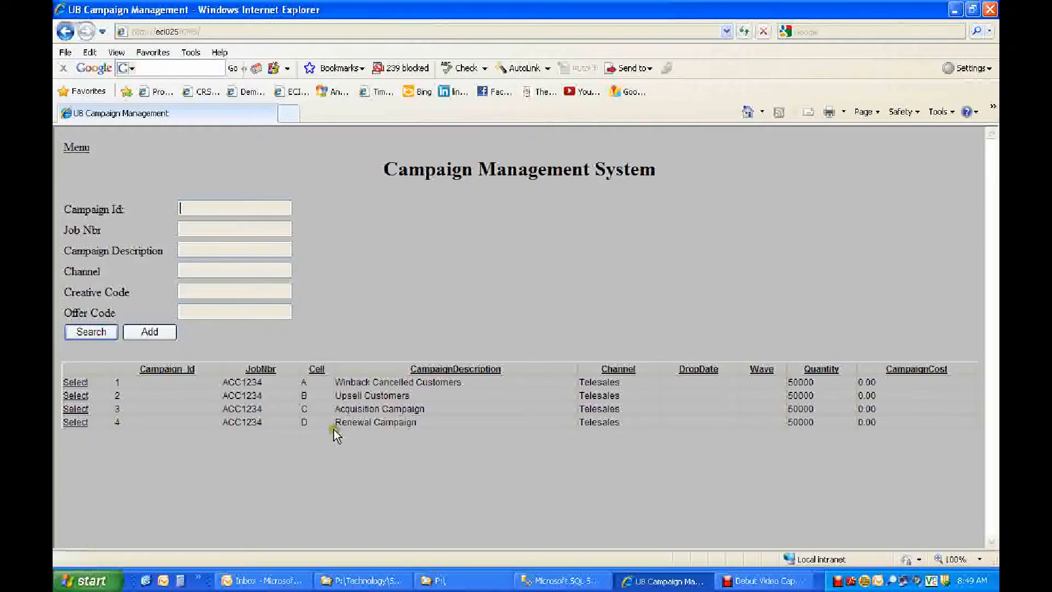
{"action": "left_click", "coordinate": [75, 422]}
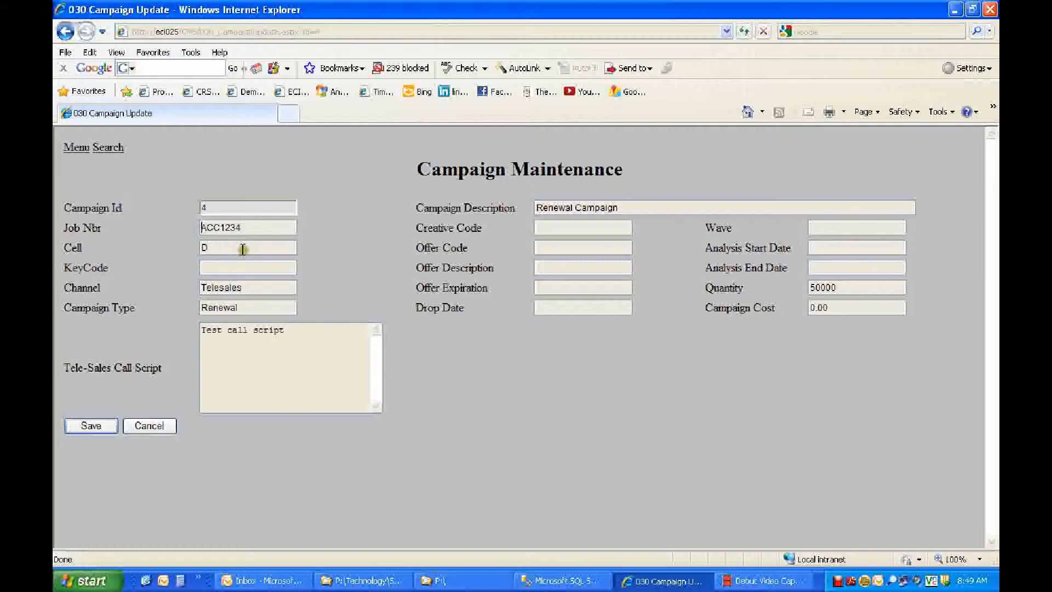
{"action": "left_click", "coordinate": [143, 423]}
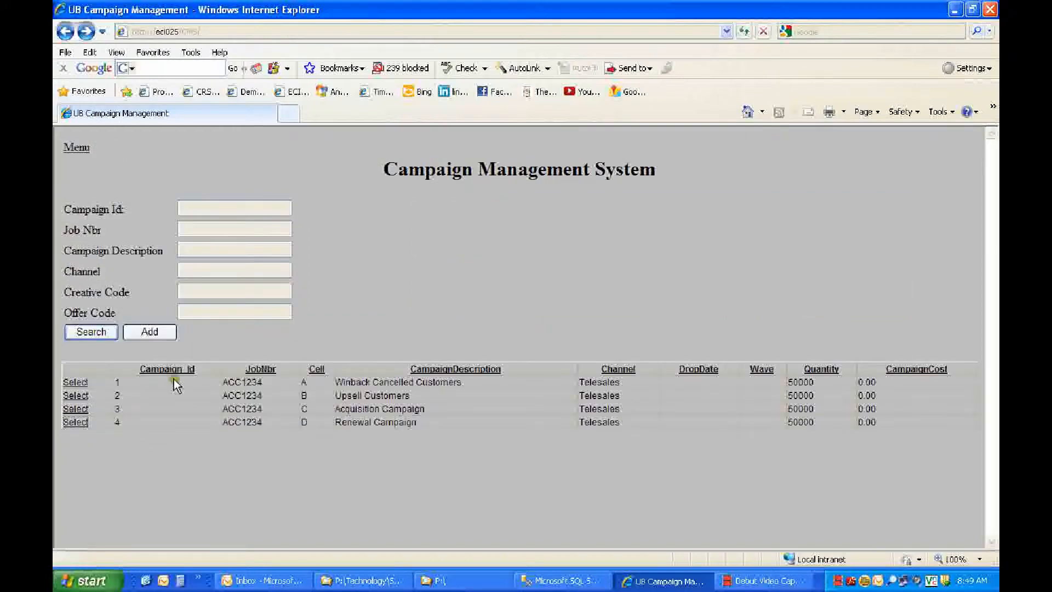
Step: Open the Guest employee record in Database Maintenance and set its maximum active leads allowed to 50
{"action": "left_click", "coordinate": [78, 147]}
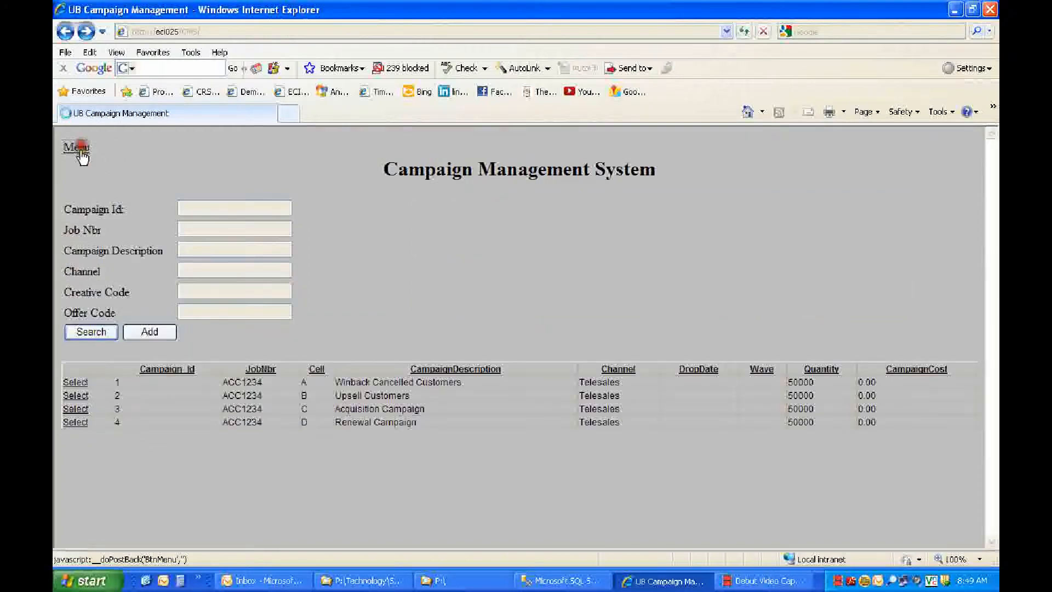
{"action": "left_click", "coordinate": [228, 437]}
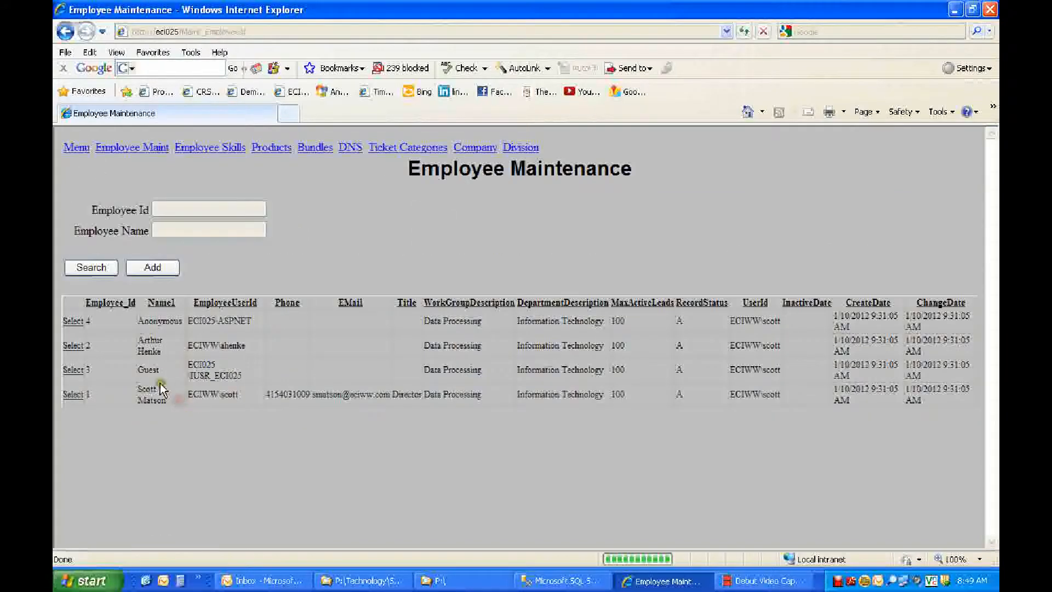
{"action": "left_click", "coordinate": [74, 371]}
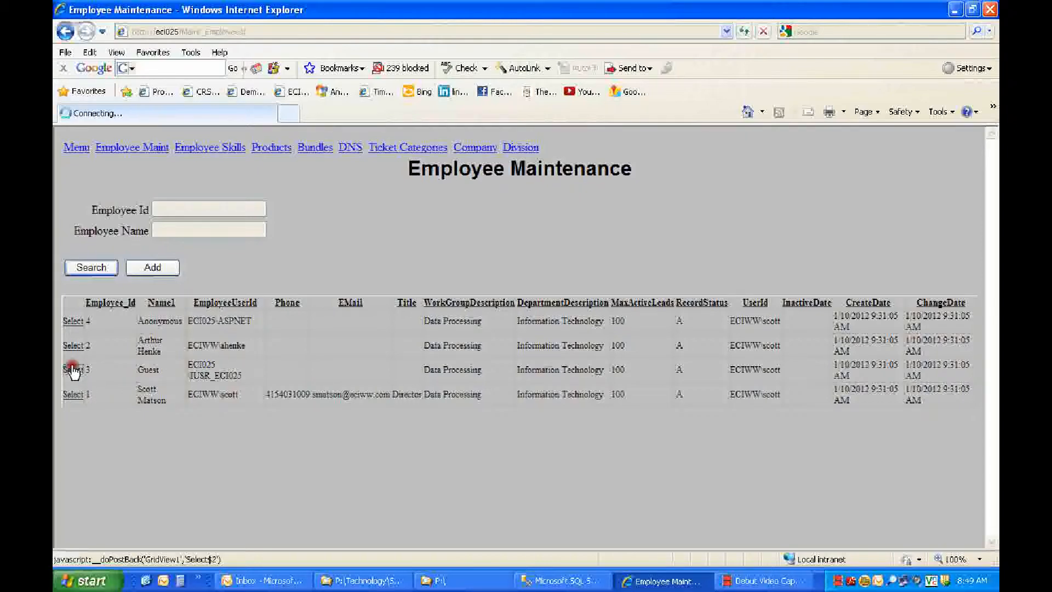
{"action": "scroll", "coordinate": [289, 376], "scroll_direction": "down", "scroll_amount": 4}
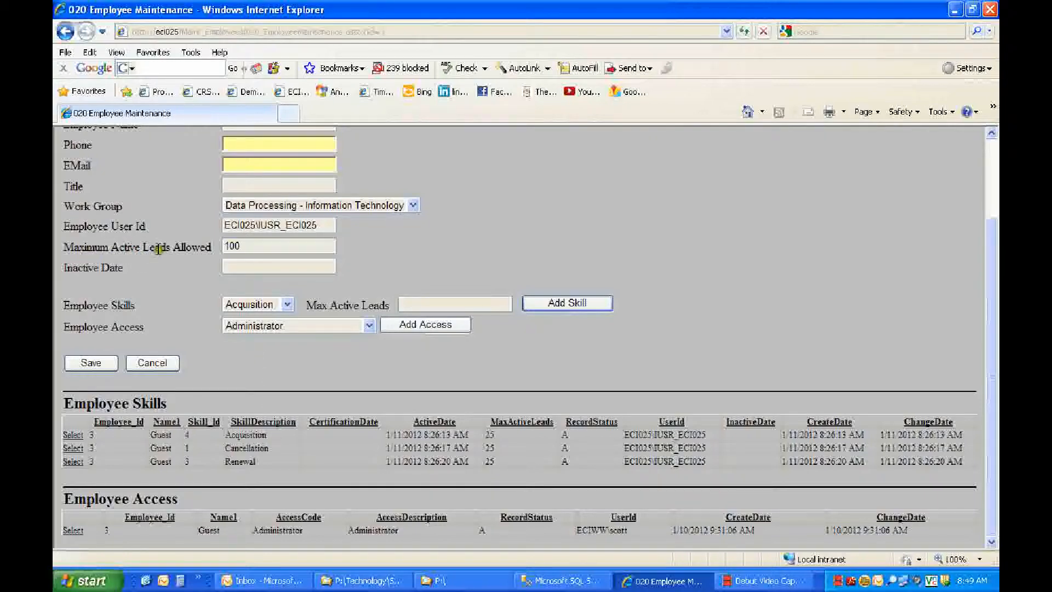
{"action": "double_click", "coordinate": [251, 247]}
{"action": "type", "text": "50"}
Step: Add the UpSell skill to the Guest employee with 25 max active leads
{"action": "left_click", "coordinate": [287, 304]}
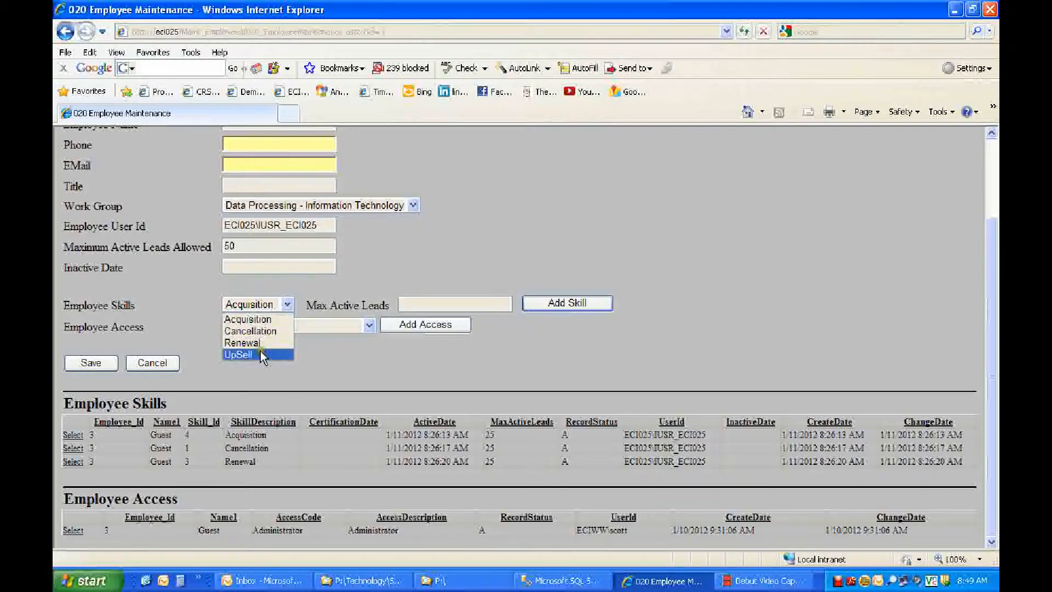
{"action": "left_click", "coordinate": [260, 351]}
{"action": "left_click", "coordinate": [430, 306]}
{"action": "type", "text": "25"}
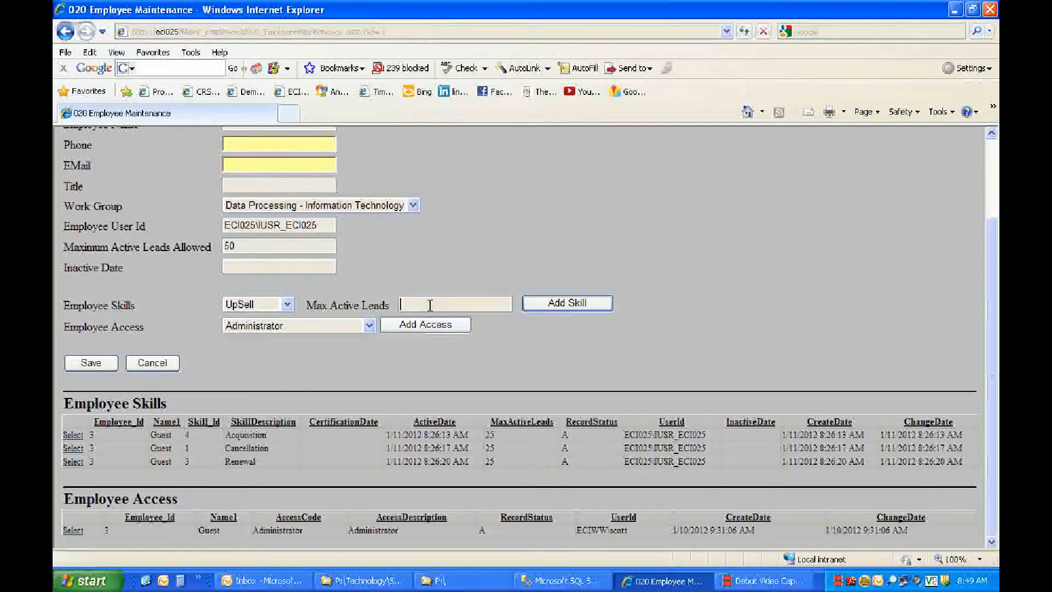
{"action": "left_click", "coordinate": [569, 301]}
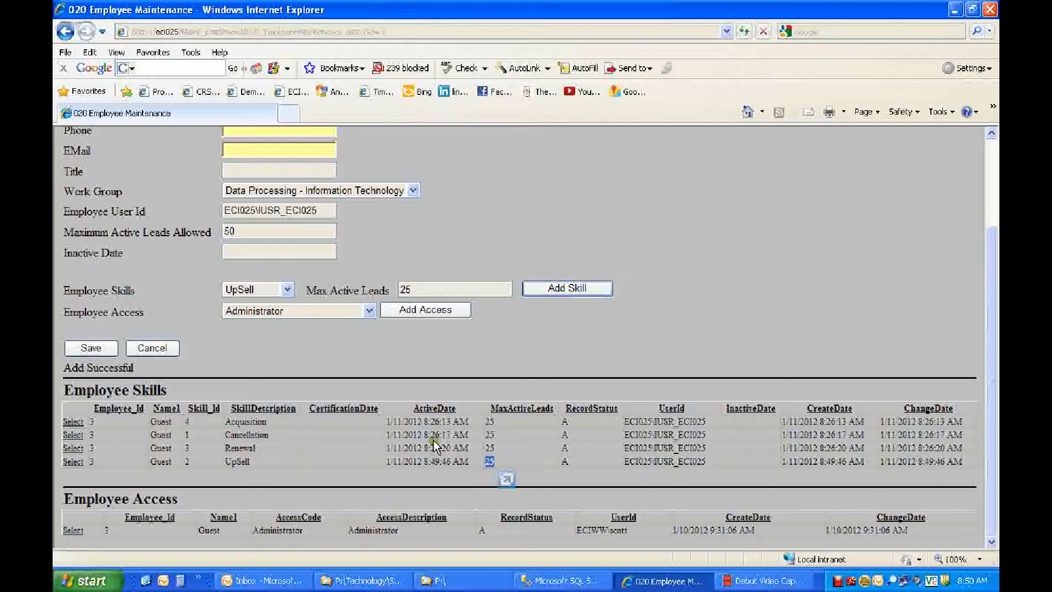
{"action": "left_click", "coordinate": [367, 440]}
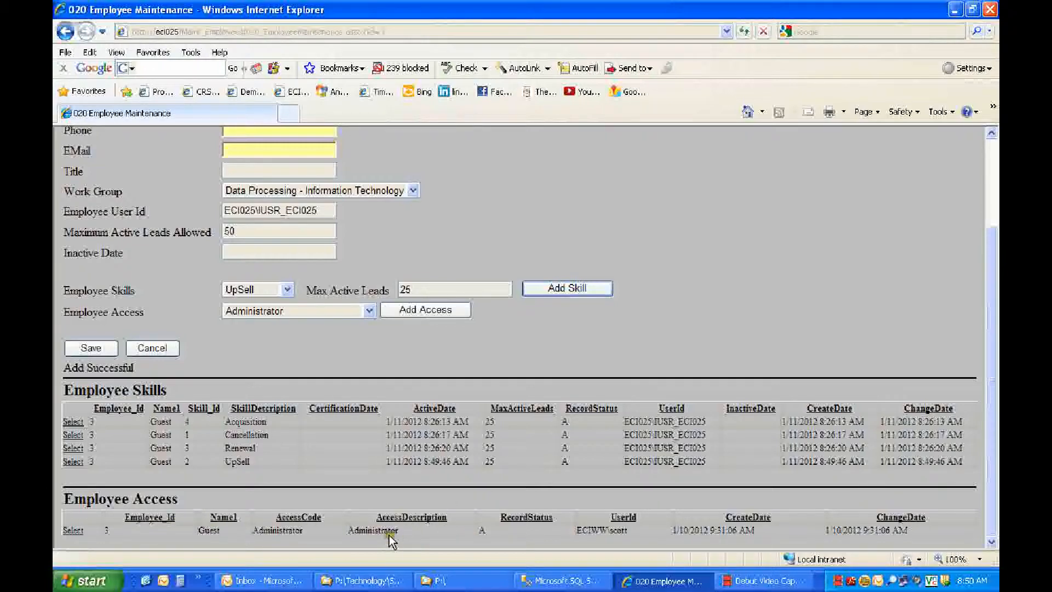
Step: Return to the main menu and look over the available application modules
{"action": "scroll", "coordinate": [399, 422], "scroll_direction": "up", "scroll_amount": 2}
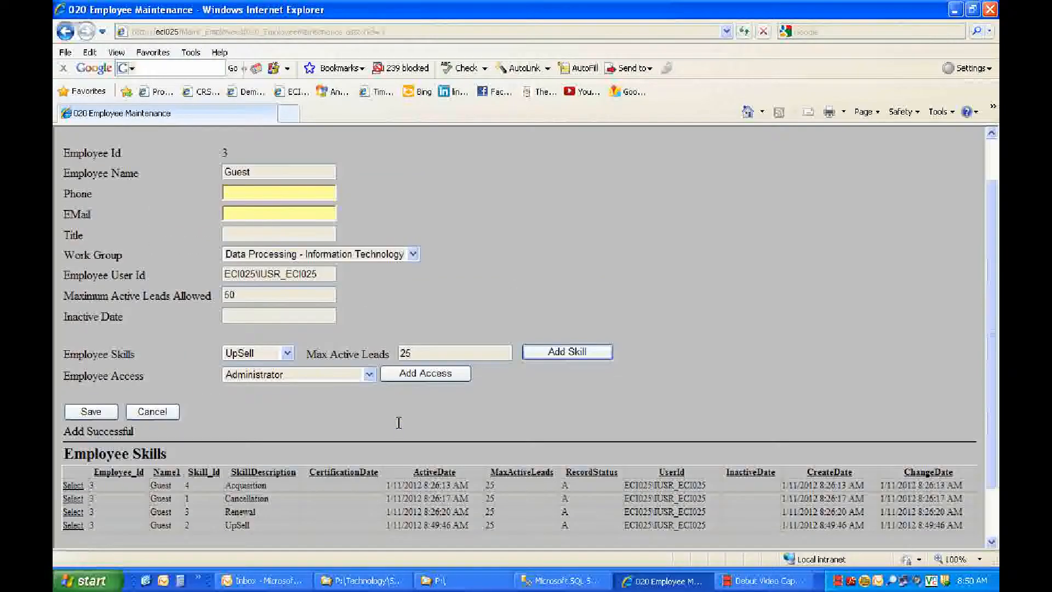
{"action": "scroll", "coordinate": [398, 422], "scroll_direction": "up", "scroll_amount": 2}
{"action": "left_click", "coordinate": [70, 145]}
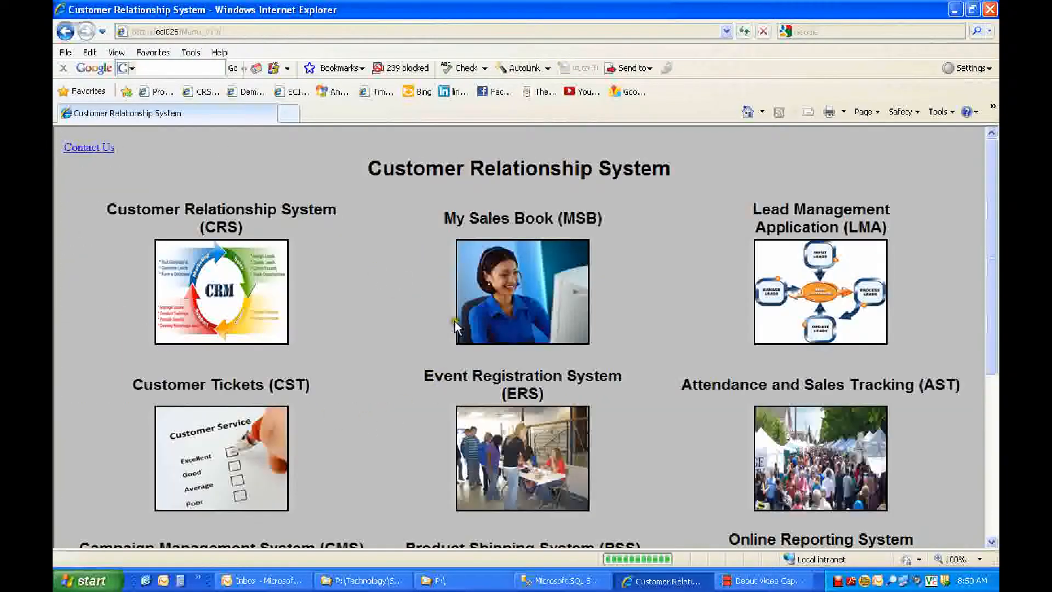
{"action": "scroll", "coordinate": [329, 418], "scroll_direction": "down", "scroll_amount": 5}
{"action": "scroll", "coordinate": [328, 422], "scroll_direction": "up", "scroll_amount": 2}
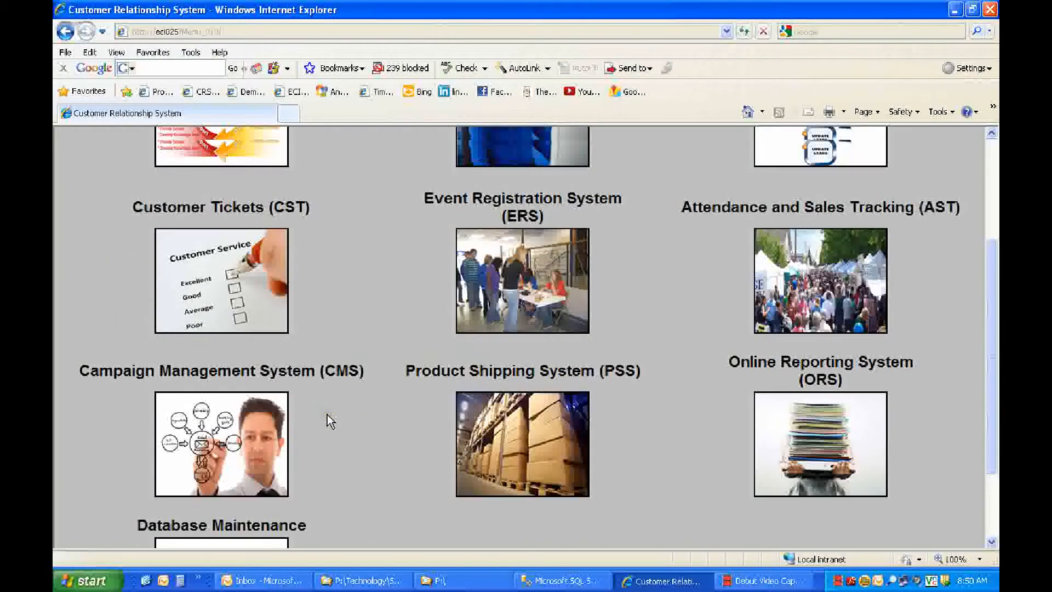
{"action": "scroll", "coordinate": [318, 419], "scroll_direction": "up", "scroll_amount": 3}
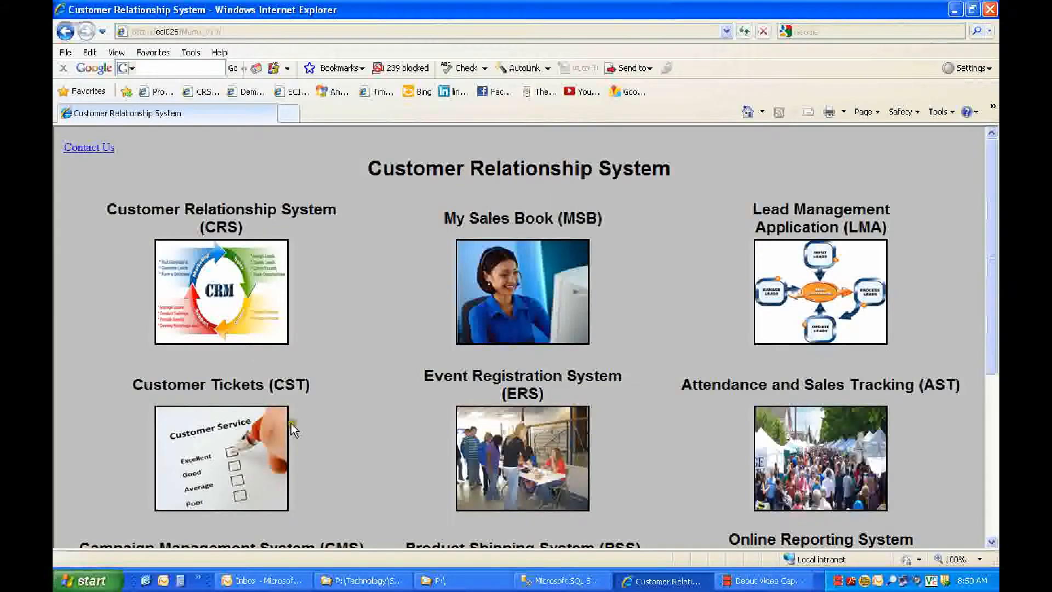
{"action": "scroll", "coordinate": [294, 430], "scroll_direction": "down", "scroll_amount": 5}
{"action": "scroll", "coordinate": [294, 430], "scroll_direction": "up", "scroll_amount": 5}
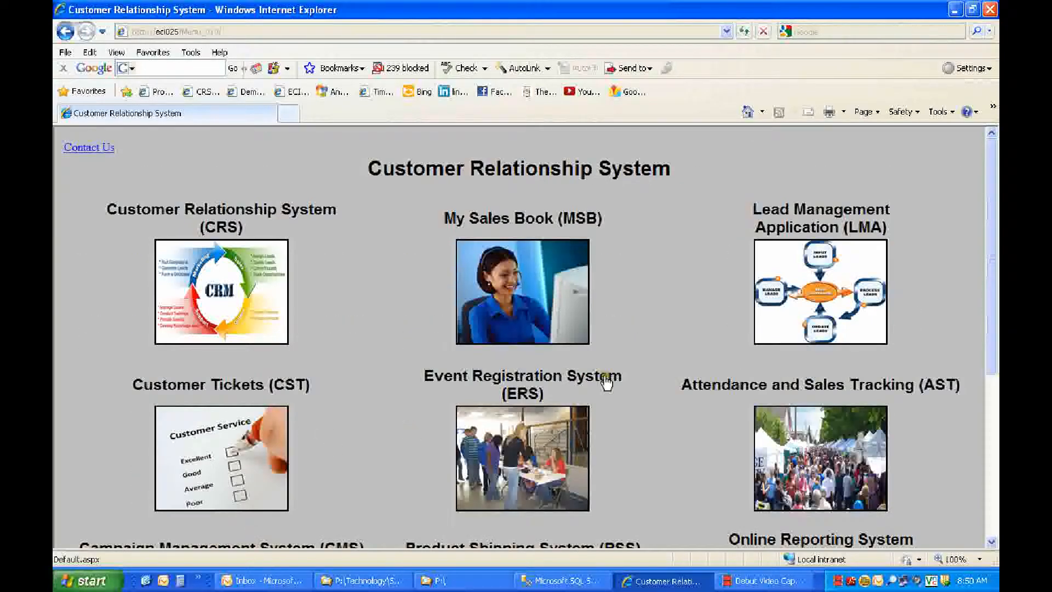
Step: Open the Renewal Campaign batch in the Lead Management Application and open its first lead
{"action": "left_click", "coordinate": [819, 274]}
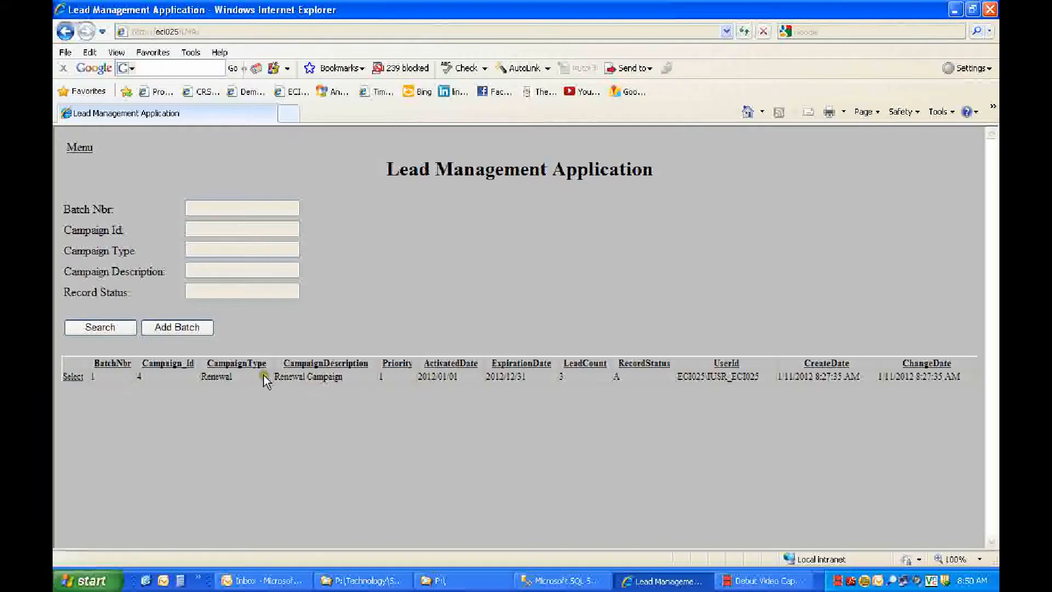
{"action": "left_click", "coordinate": [73, 376]}
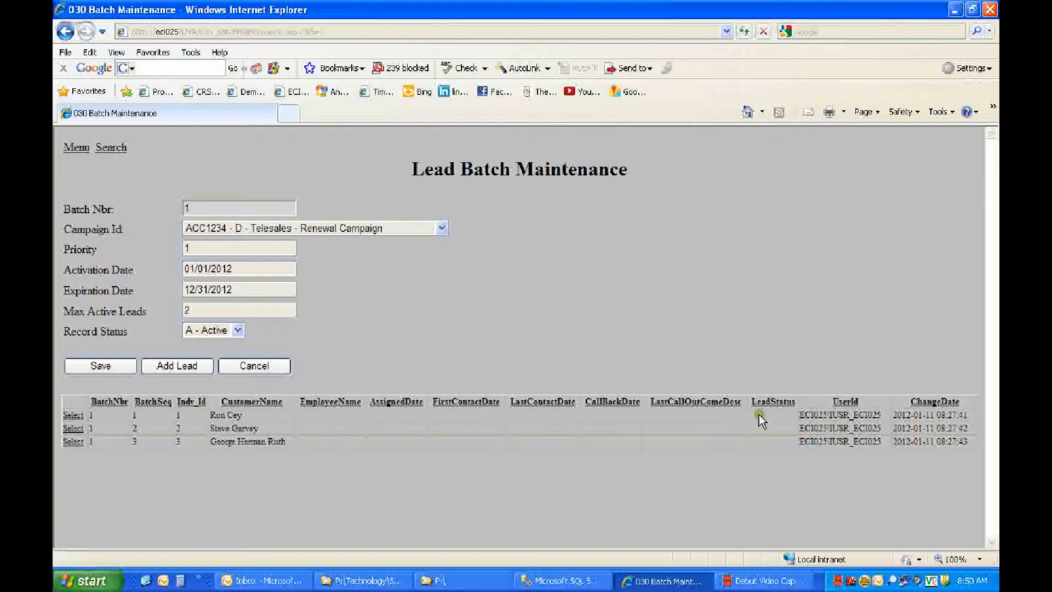
{"action": "left_click", "coordinate": [75, 416]}
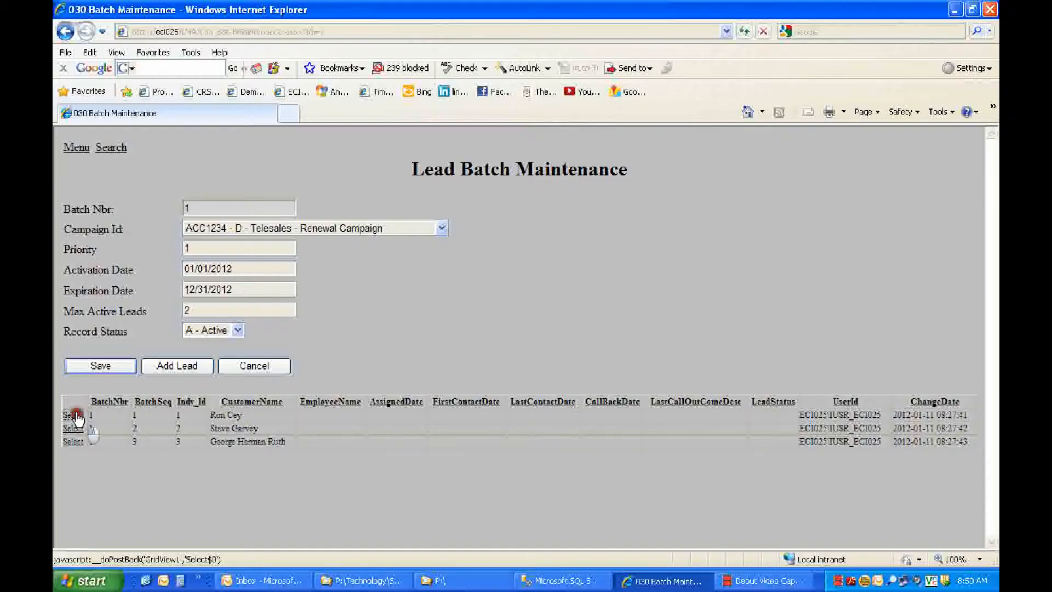
Step: Review the lead's employee and last call outcome choices, leaving both the lead and its batch without saving
{"action": "left_click", "coordinate": [602, 226]}
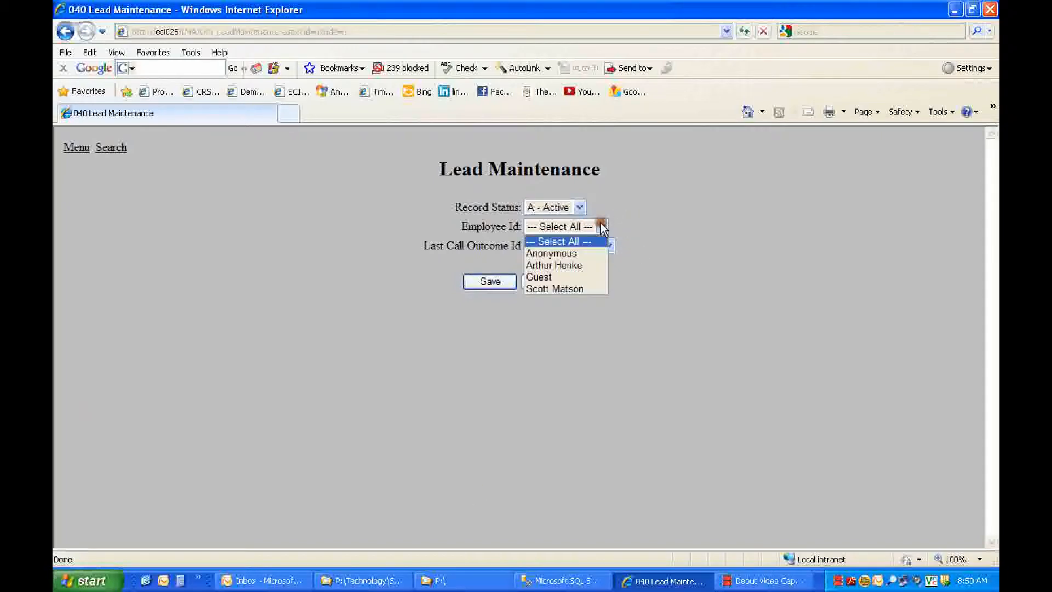
{"action": "left_click", "coordinate": [602, 226]}
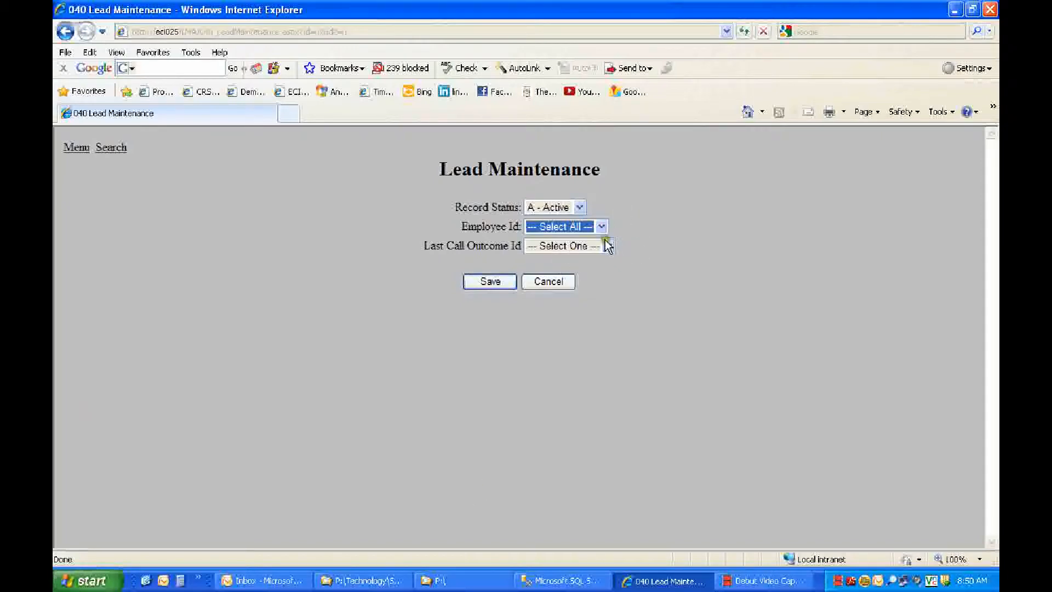
{"action": "left_click", "coordinate": [609, 245]}
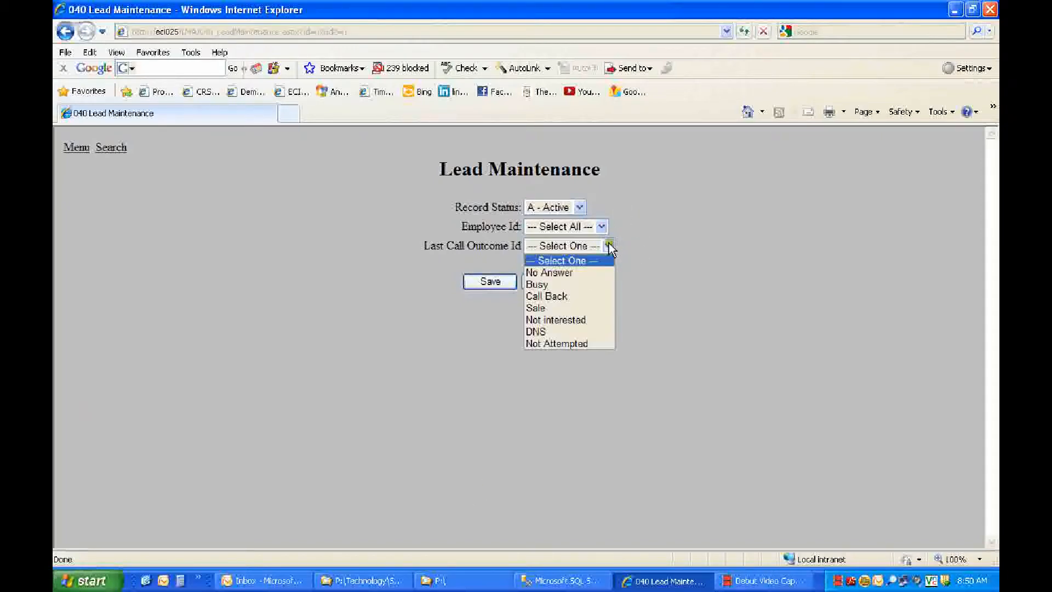
{"action": "left_click", "coordinate": [609, 245]}
{"action": "left_click", "coordinate": [554, 285]}
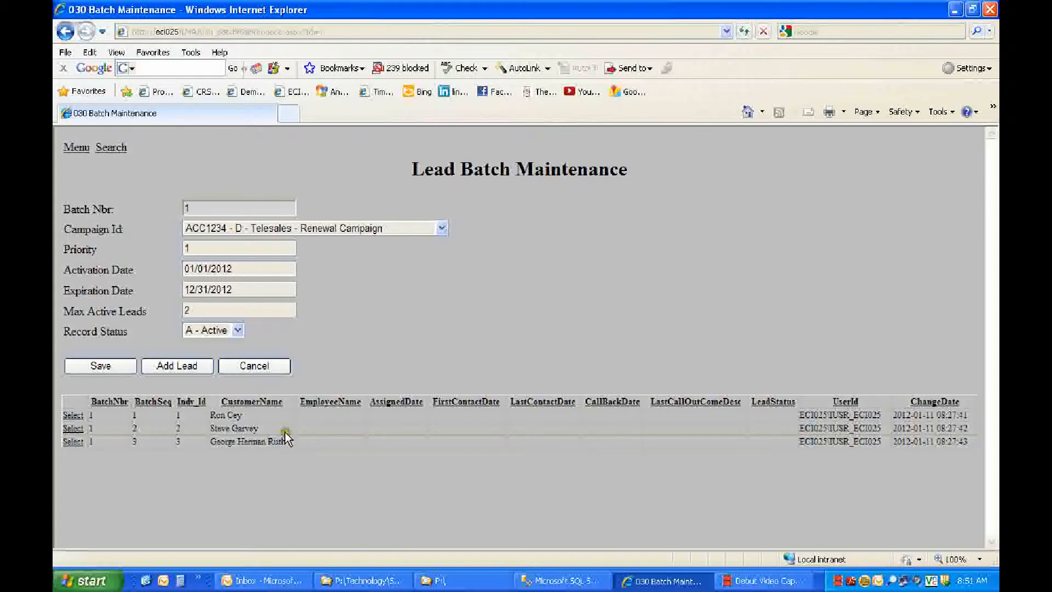
{"action": "left_click", "coordinate": [264, 368]}
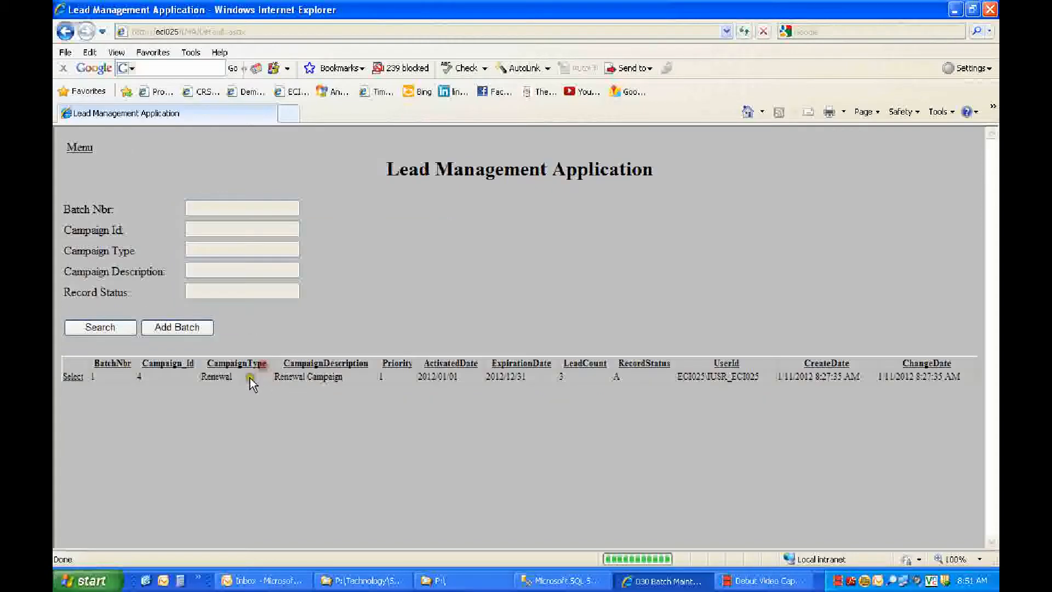
Step: Open My Sales Book from the main menu and get a new lead
{"action": "left_click", "coordinate": [79, 148]}
{"action": "left_click", "coordinate": [538, 284]}
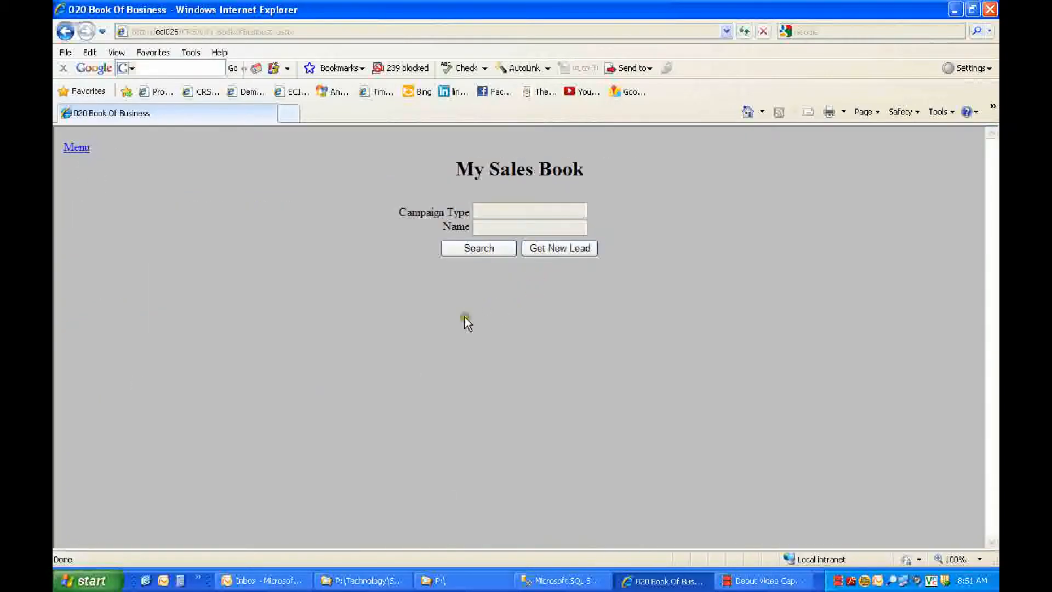
{"action": "left_click", "coordinate": [564, 246]}
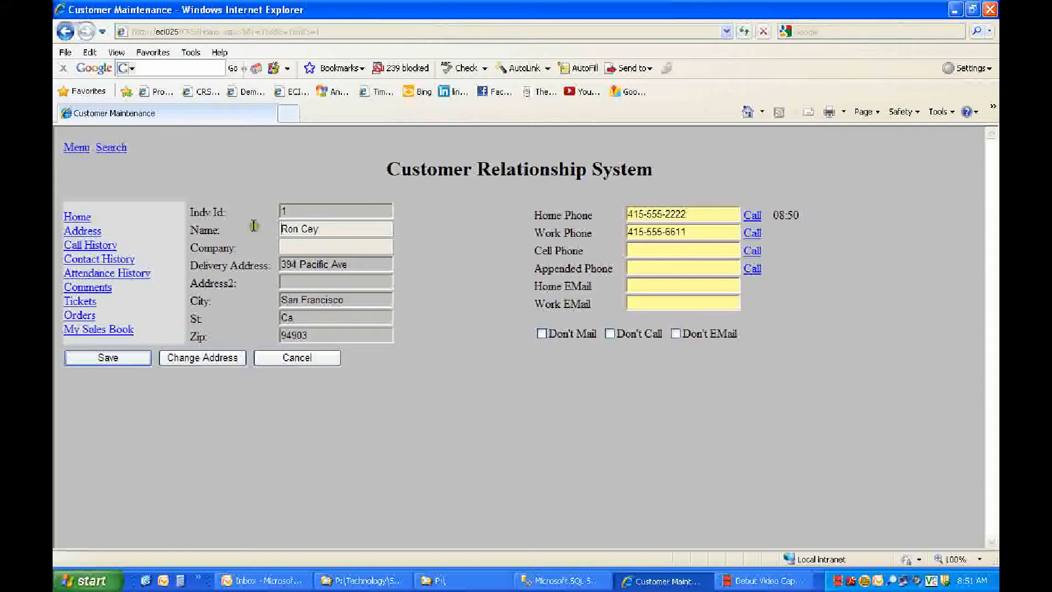
Step: Call the lead's home phone, set the call outcome to Busy with the suggested call back date, and hang up
{"action": "left_click", "coordinate": [750, 215]}
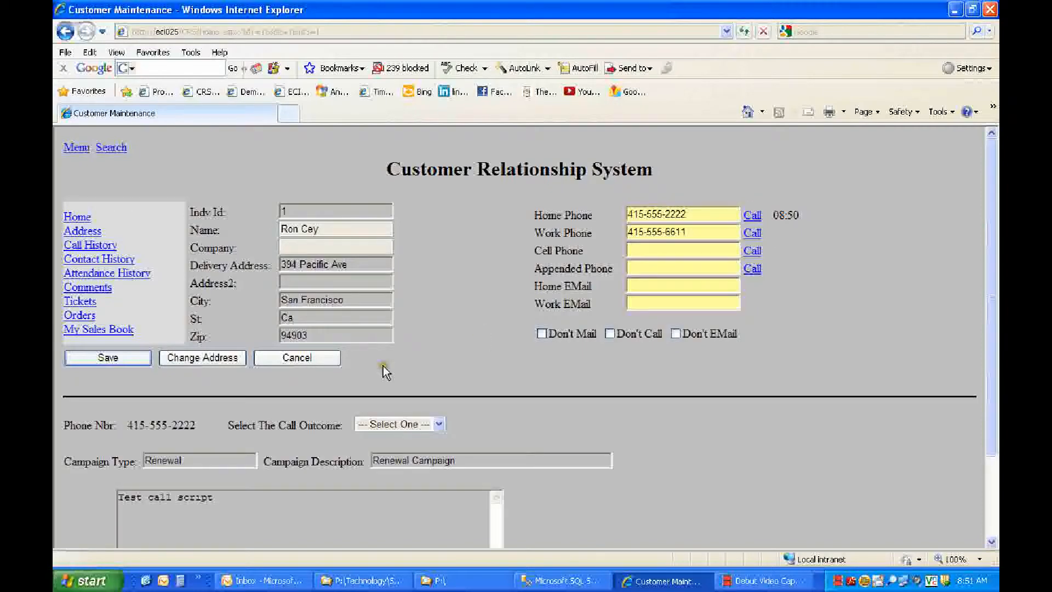
{"action": "scroll", "coordinate": [383, 366], "scroll_direction": "down", "scroll_amount": 3}
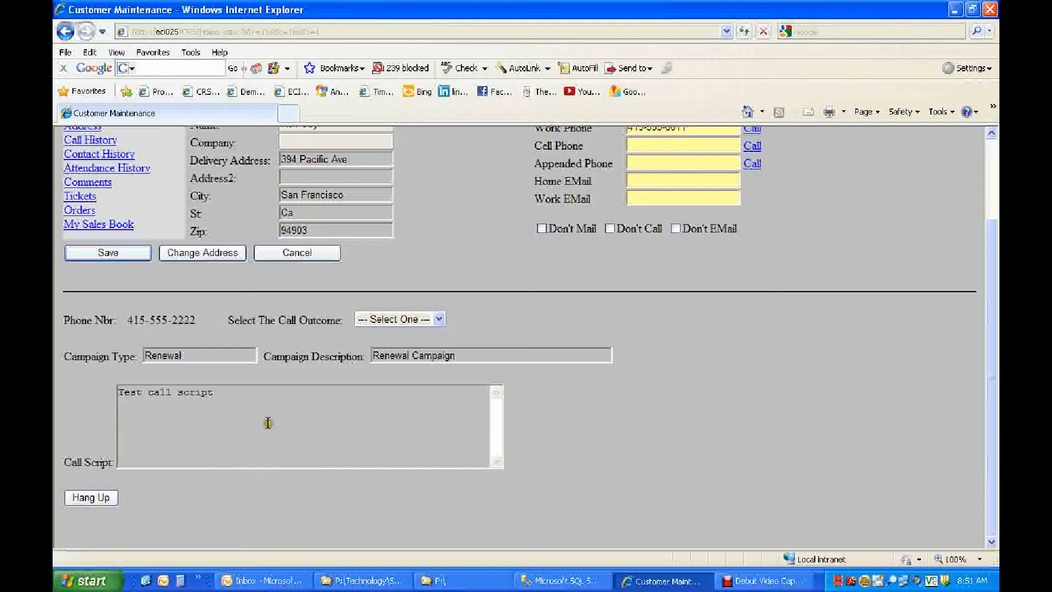
{"action": "left_click", "coordinate": [436, 318]}
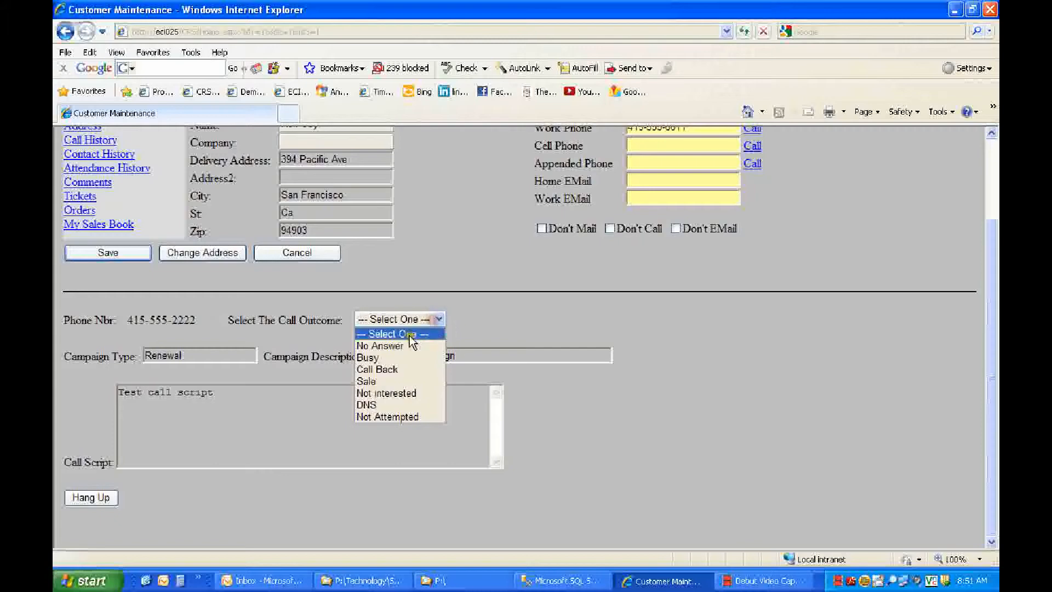
{"action": "left_click", "coordinate": [387, 355]}
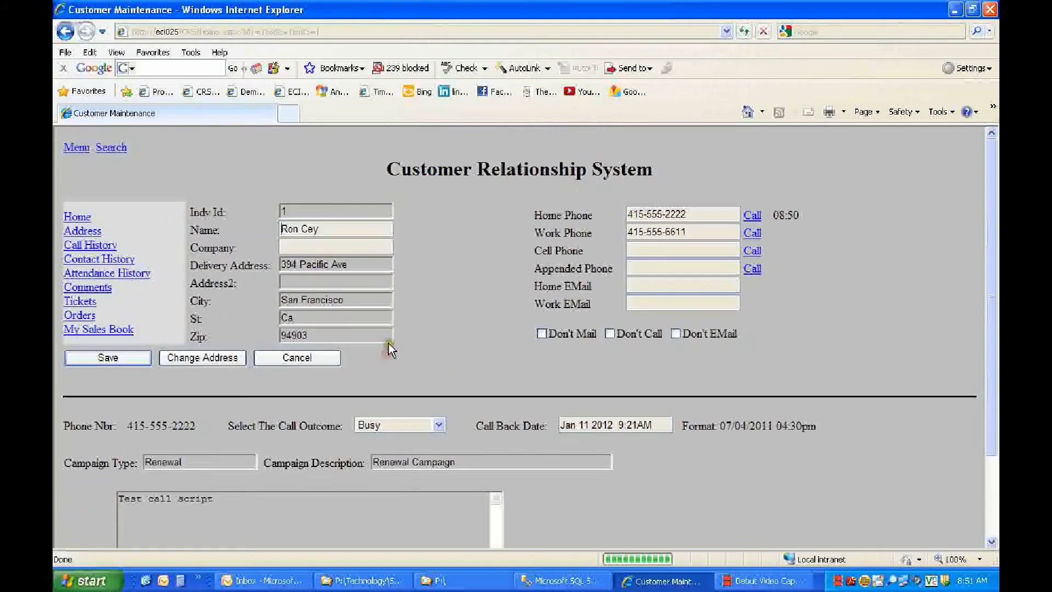
{"action": "left_click_drag", "start_coordinate": [662, 427], "coordinate": [528, 426]}
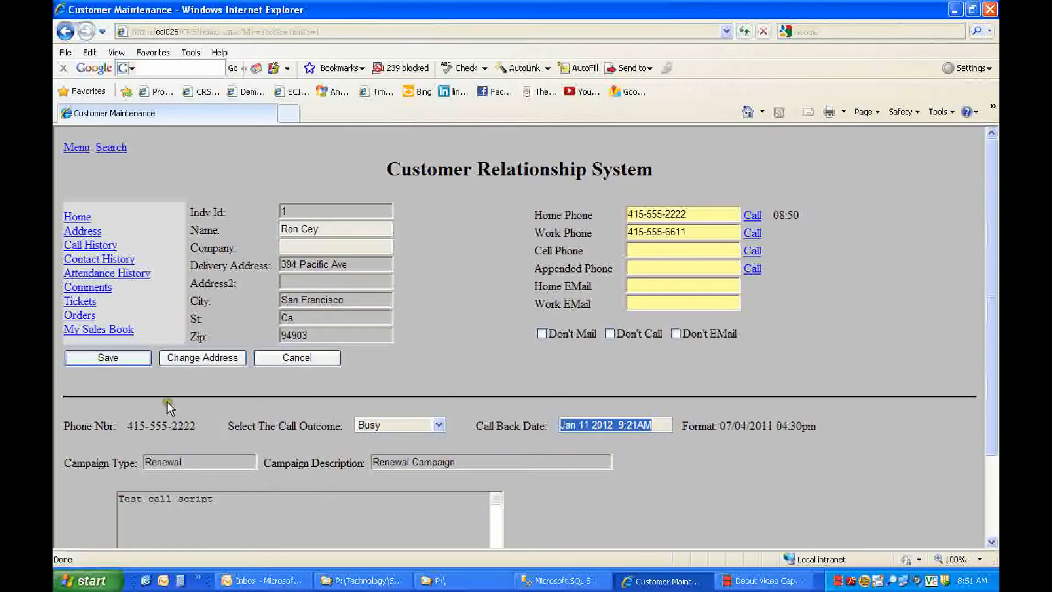
{"action": "scroll", "coordinate": [167, 407], "scroll_direction": "down", "scroll_amount": 3}
{"action": "left_click", "coordinate": [93, 497]}
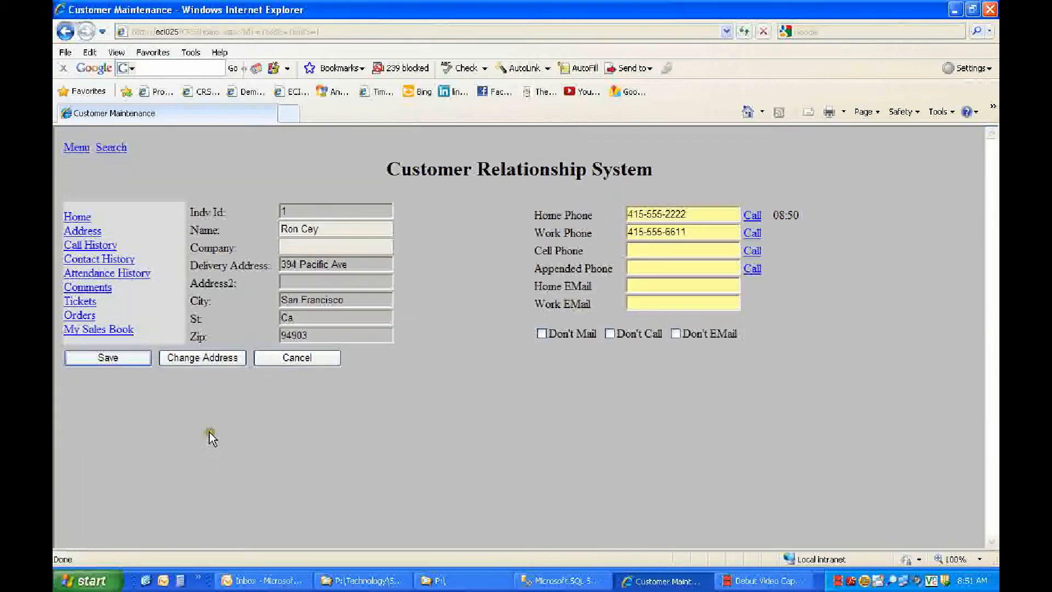
Step: View the customer's call history and check the lead's entry in My Sales Book
{"action": "left_click", "coordinate": [96, 245]}
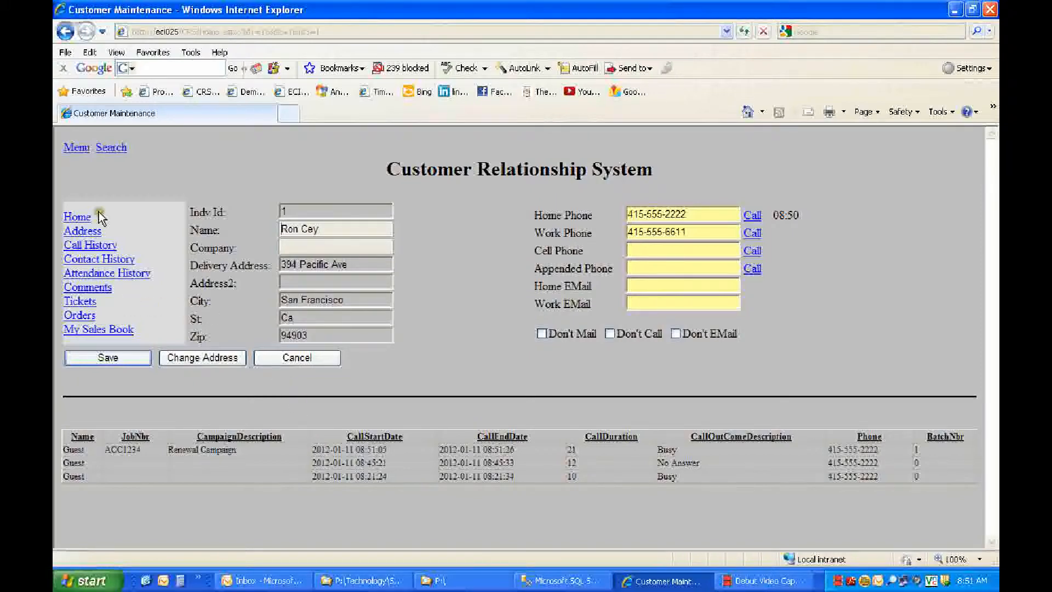
{"action": "left_click", "coordinate": [112, 328]}
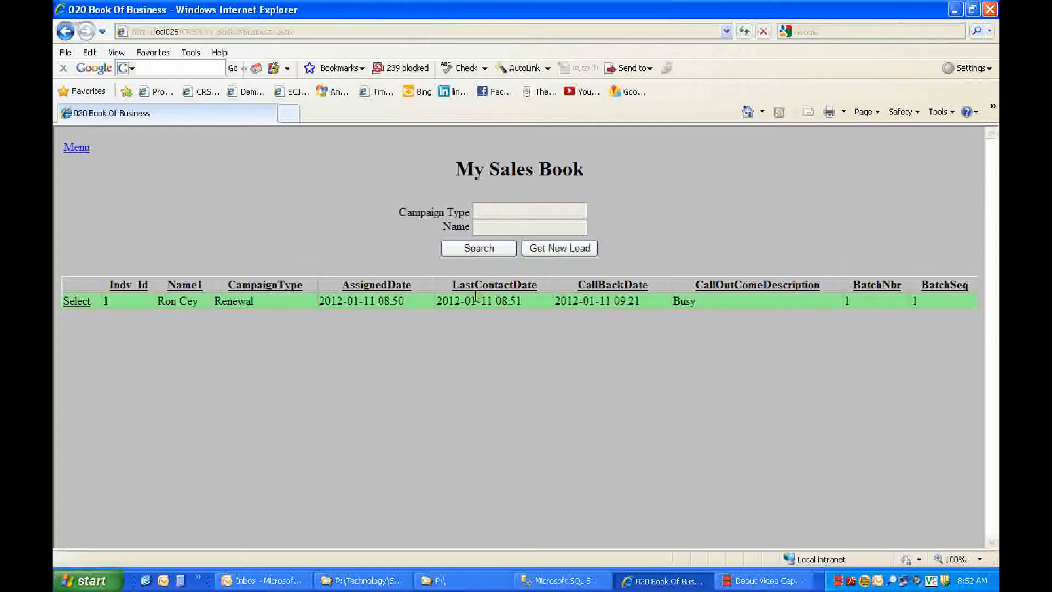
Step: Get another new lead and log a home phone call to it with the outcome No Answer
{"action": "left_click", "coordinate": [574, 253]}
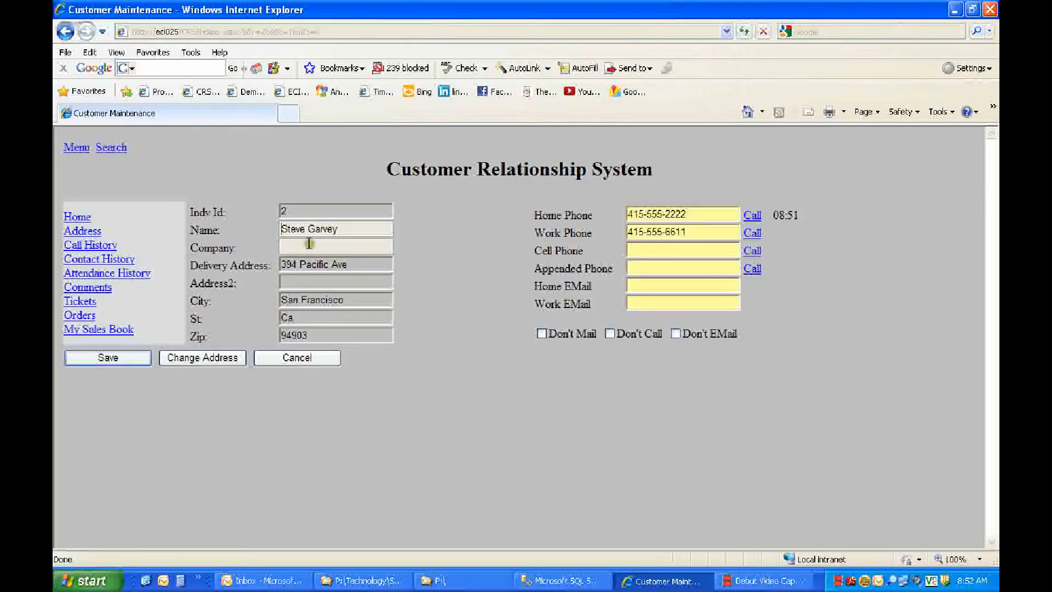
{"action": "left_click", "coordinate": [752, 215]}
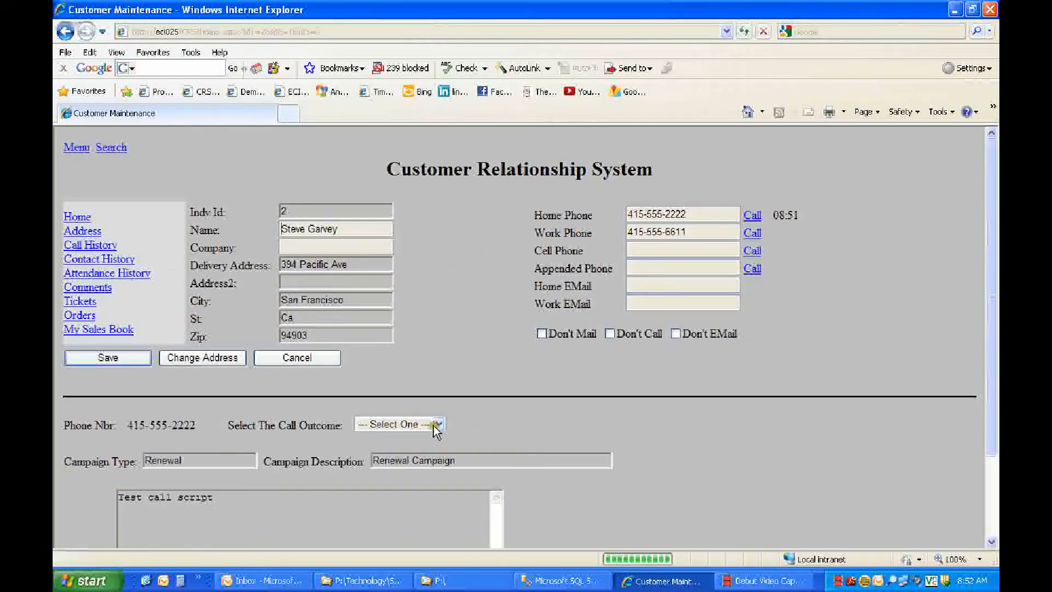
{"action": "left_click", "coordinate": [435, 424]}
{"action": "left_click", "coordinate": [403, 450]}
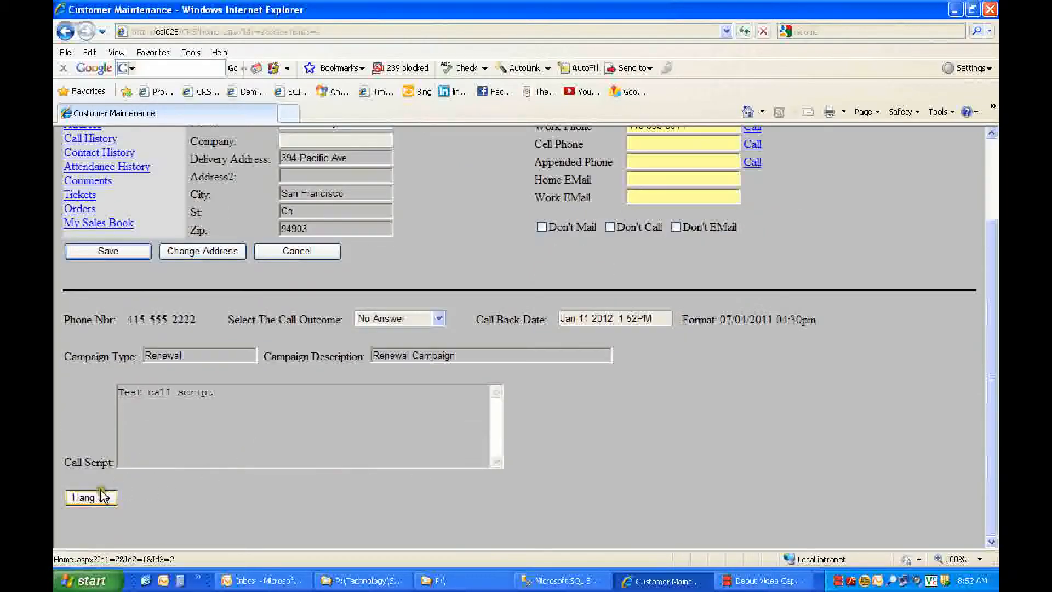
{"action": "left_click", "coordinate": [103, 496]}
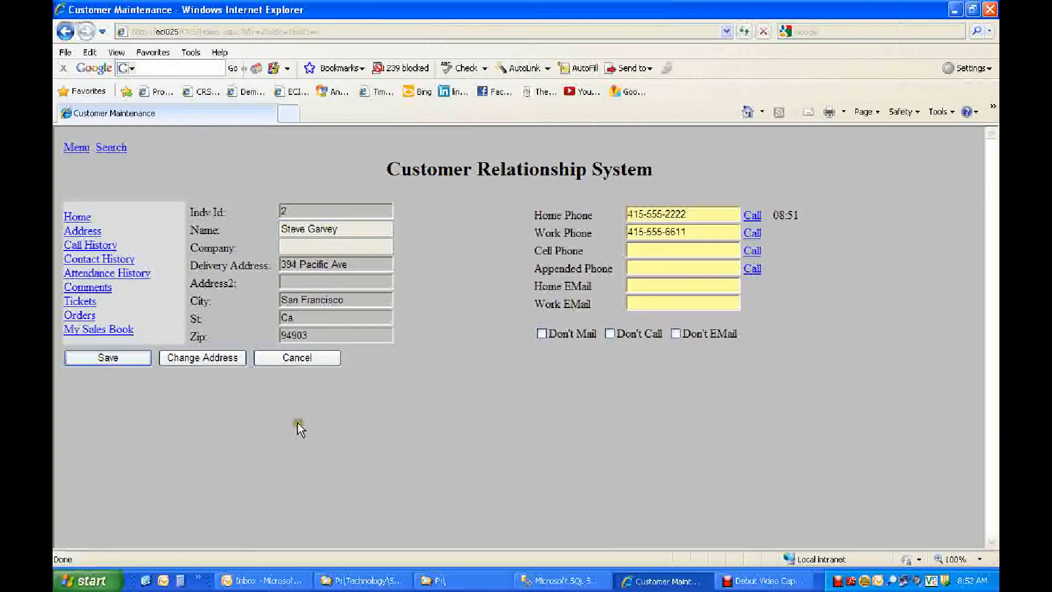
Step: Return to My Sales Book and try to get a third lead
{"action": "left_click", "coordinate": [116, 330]}
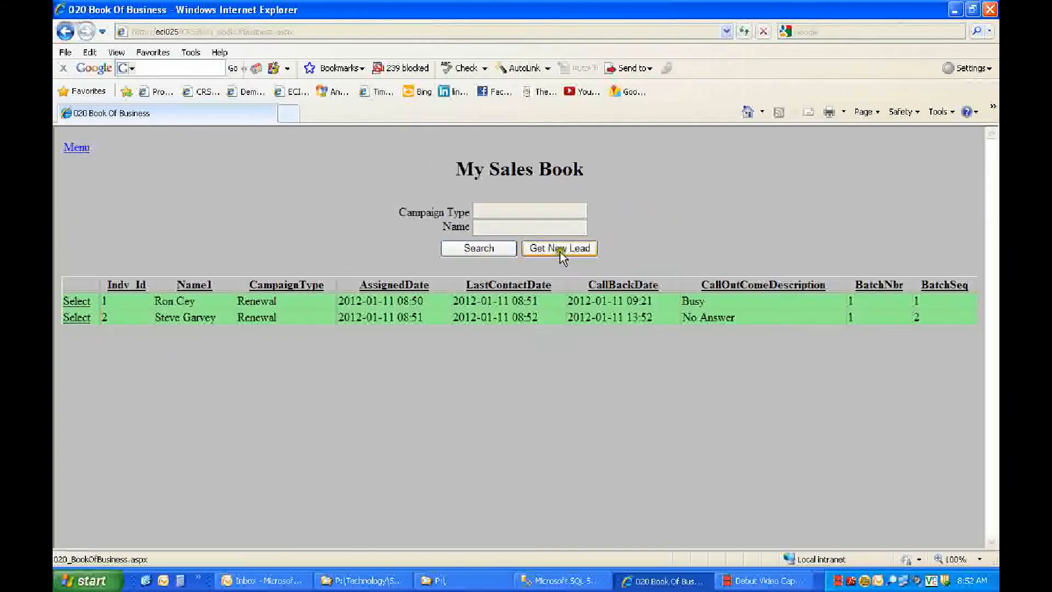
{"action": "left_click", "coordinate": [572, 252]}
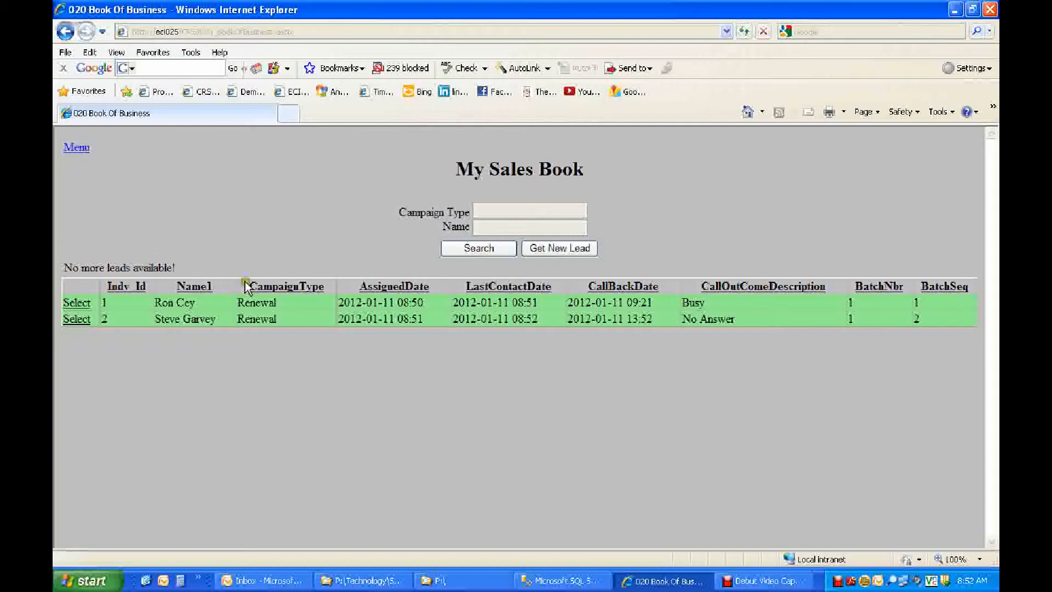
{"action": "left_click_drag", "start_coordinate": [176, 269], "coordinate": [64, 268]}
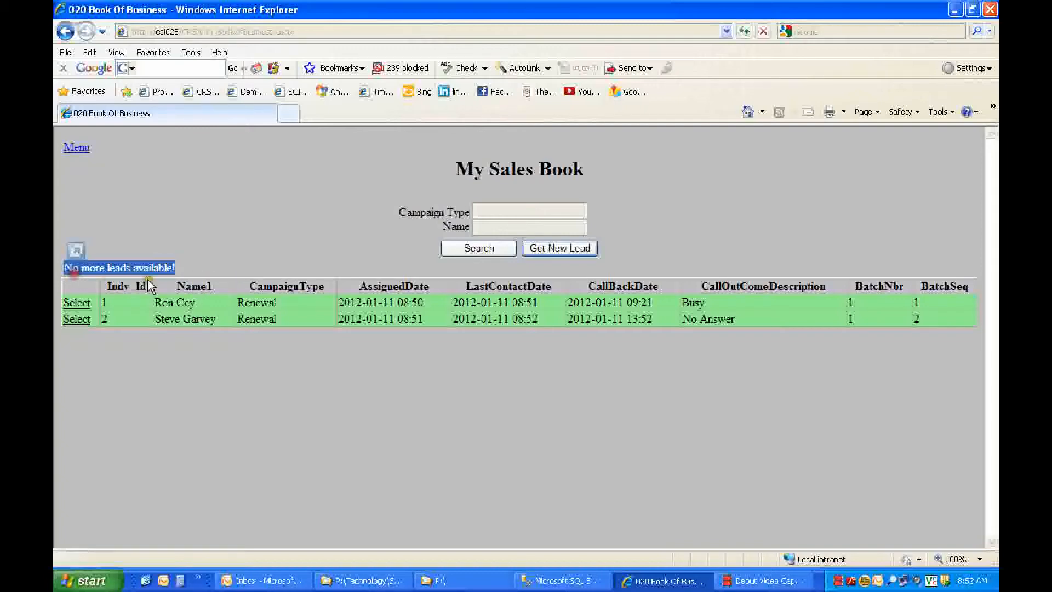
Step: Reopen the Renewal Campaign batch in Lead Management to check its lead assignments and max active leads, leaving without saving
{"action": "left_click", "coordinate": [76, 147]}
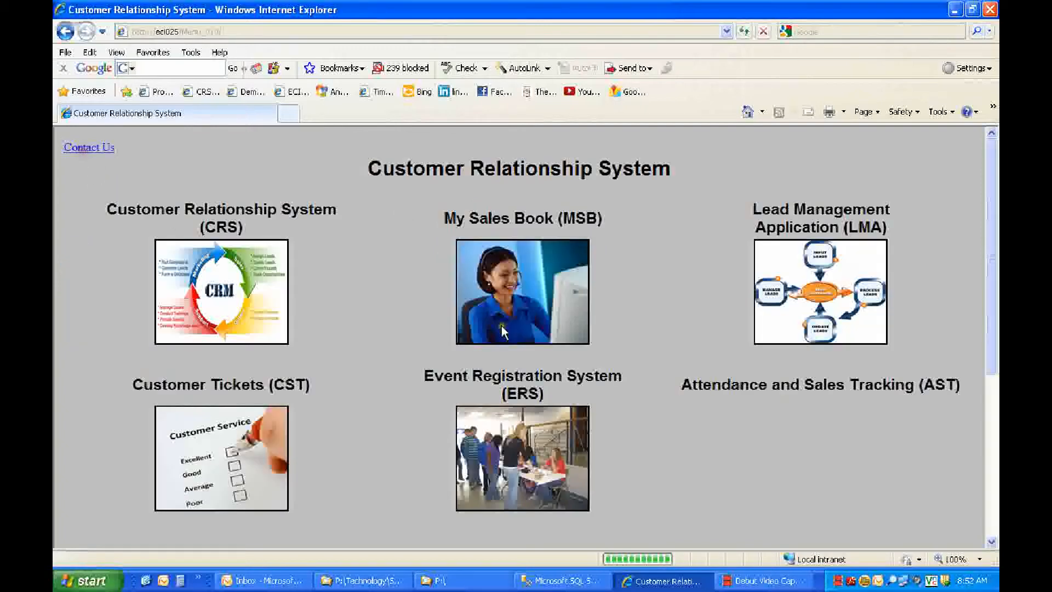
{"action": "left_click", "coordinate": [788, 286]}
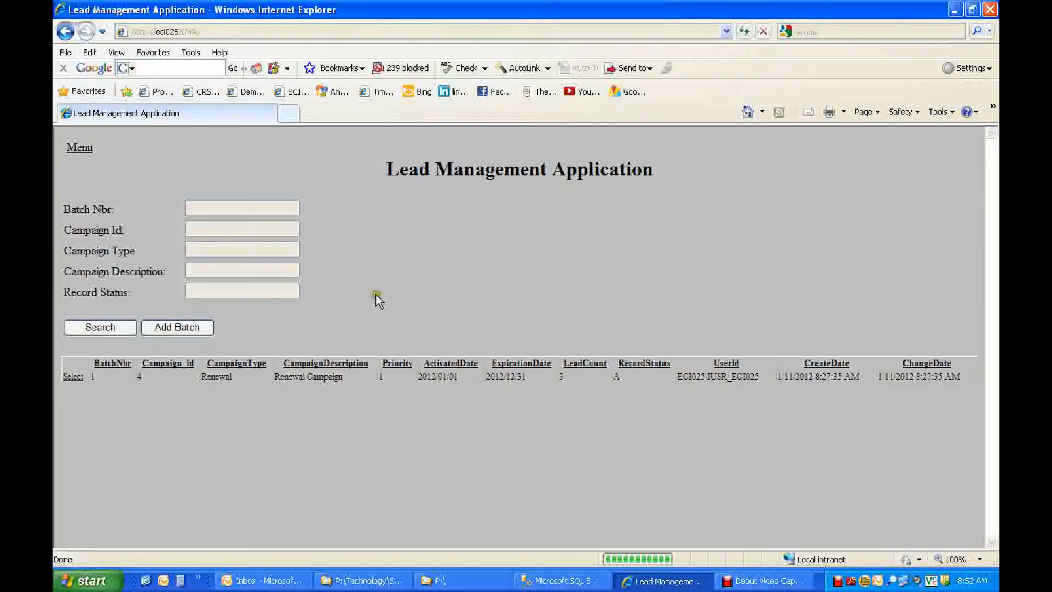
{"action": "left_click", "coordinate": [73, 376]}
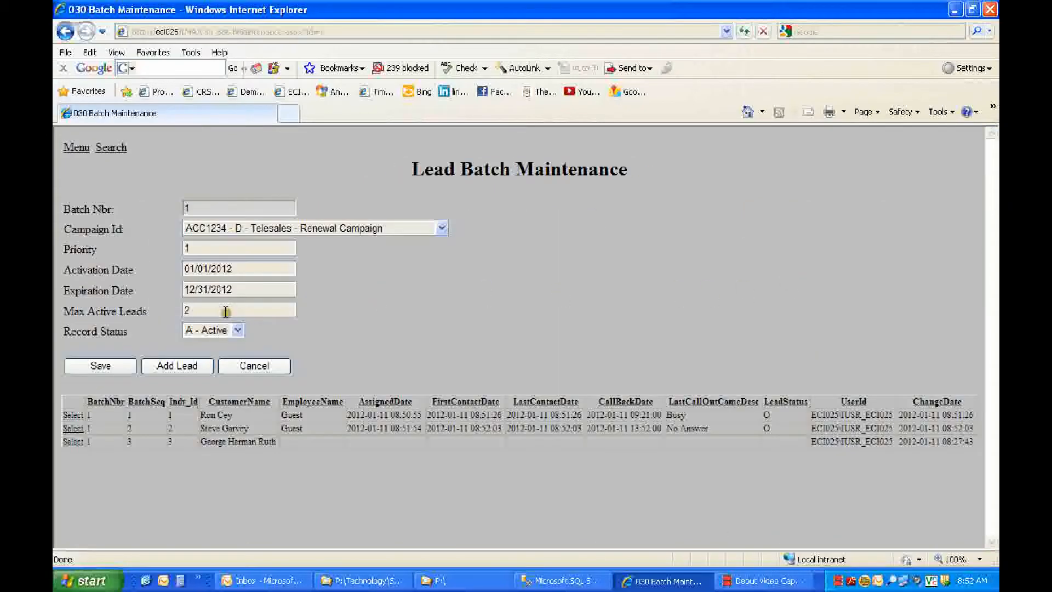
{"action": "double_click", "coordinate": [213, 311]}
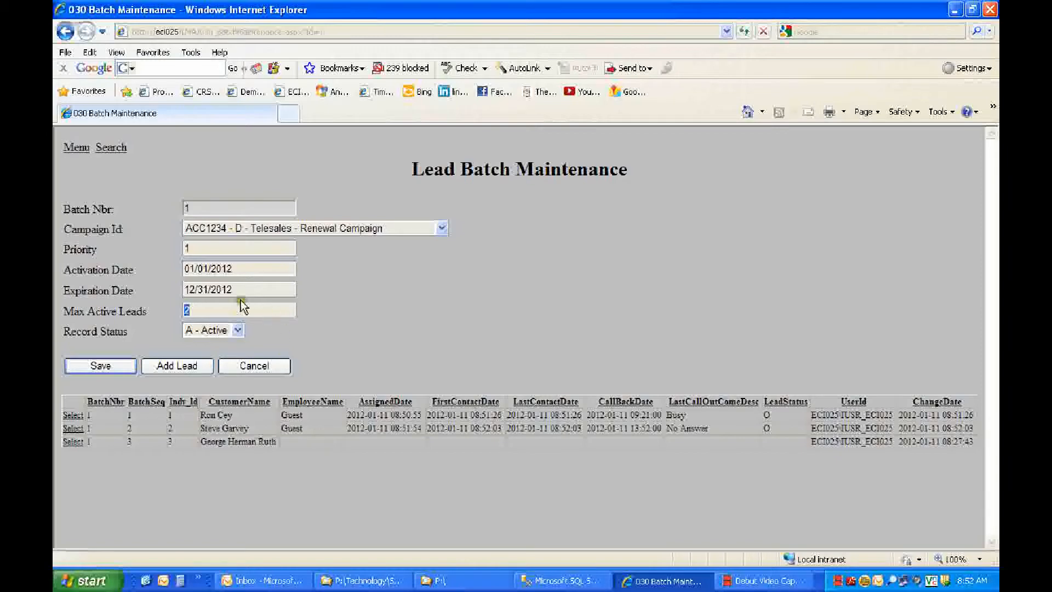
{"action": "left_click", "coordinate": [254, 365]}
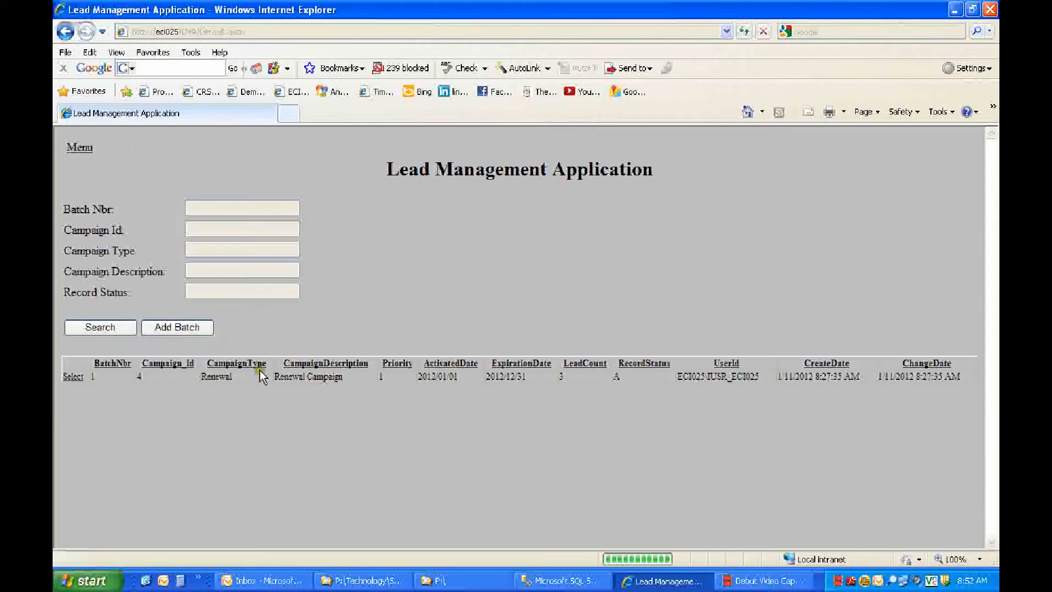
Step: Go back to the main menu and review the full list of application modules
{"action": "left_click", "coordinate": [81, 148]}
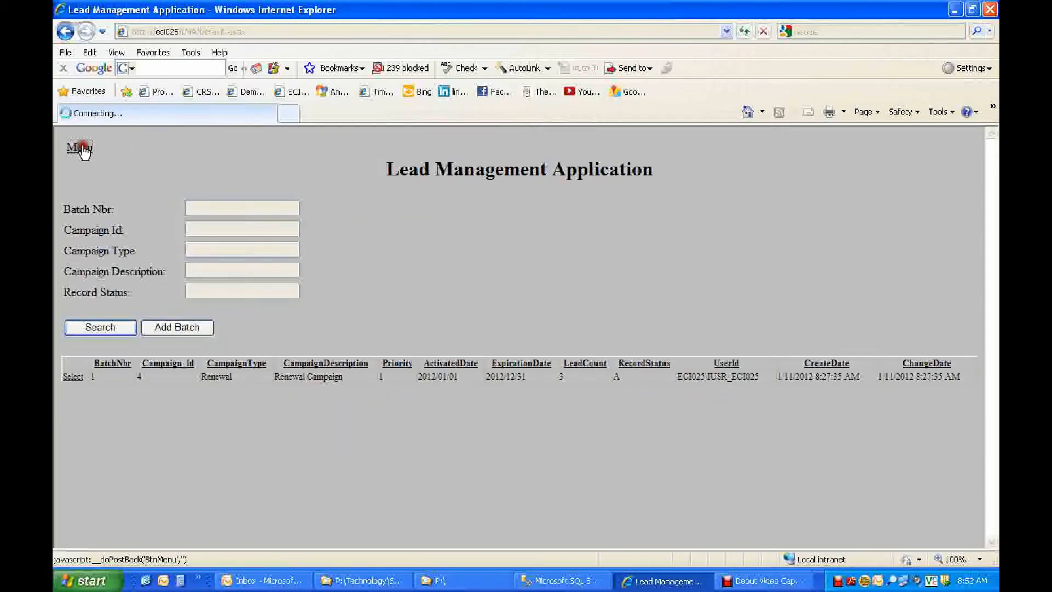
{"action": "scroll", "coordinate": [541, 302], "scroll_direction": "down", "scroll_amount": 2}
{"action": "scroll", "coordinate": [541, 302], "scroll_direction": "up", "scroll_amount": 2}
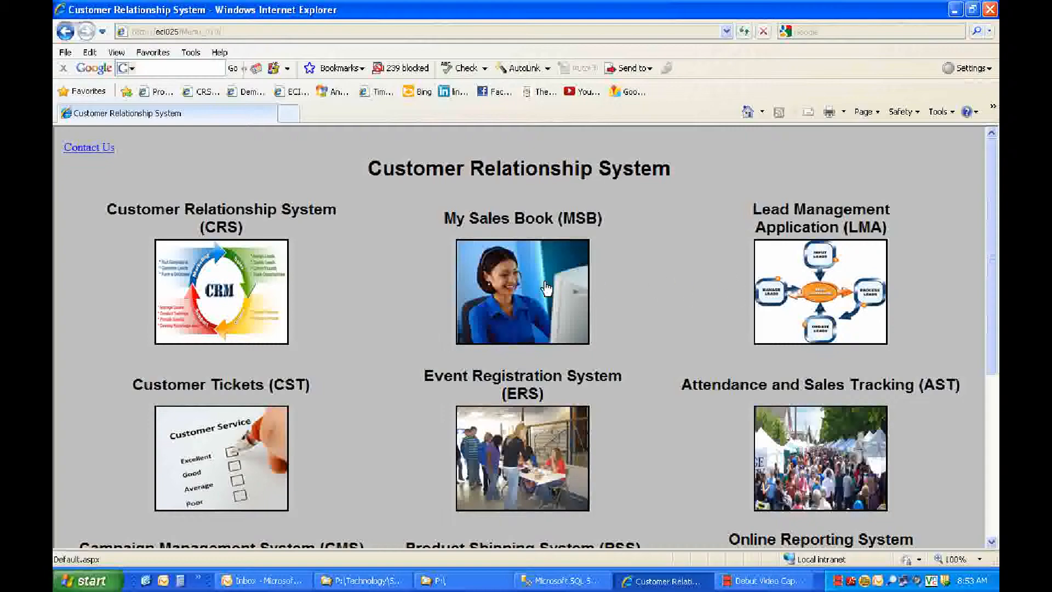
{"action": "scroll", "coordinate": [446, 286], "scroll_direction": "down", "scroll_amount": 5}
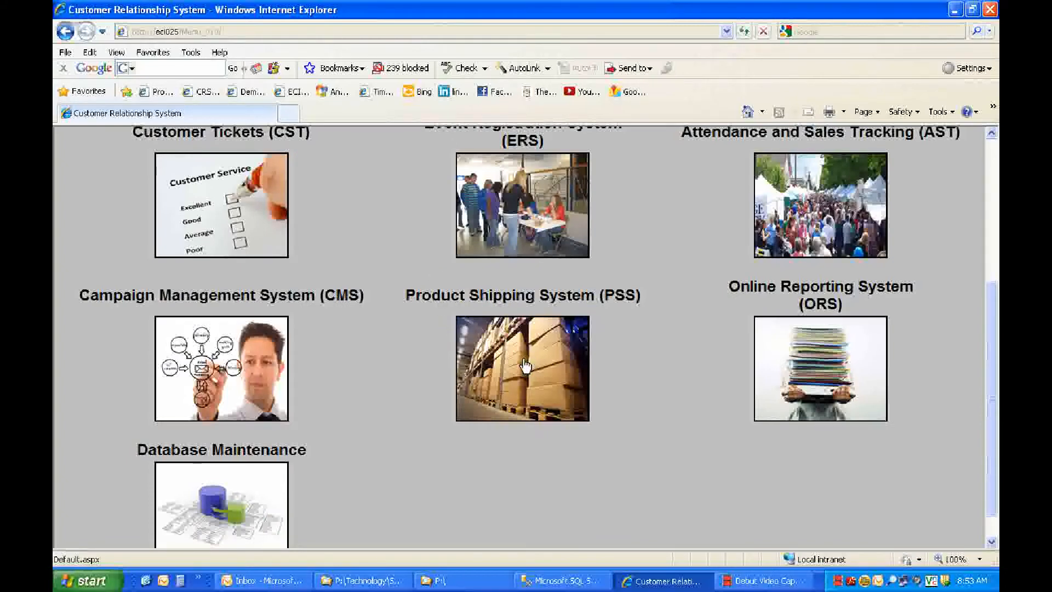
{"action": "scroll", "coordinate": [523, 364], "scroll_direction": "up", "scroll_amount": 1}
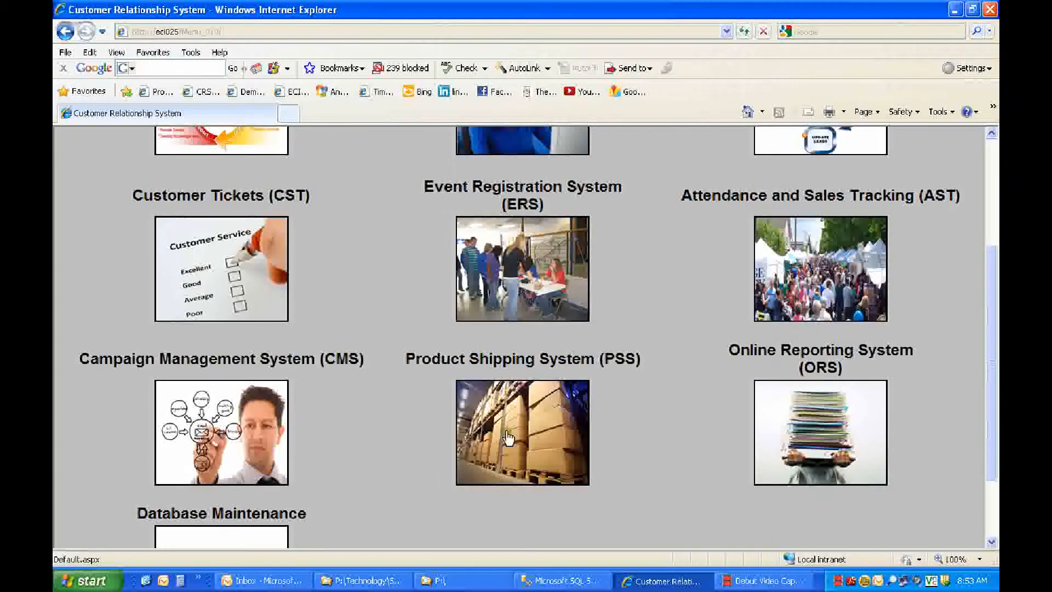
{"action": "scroll", "coordinate": [525, 426], "scroll_direction": "up", "scroll_amount": 1}
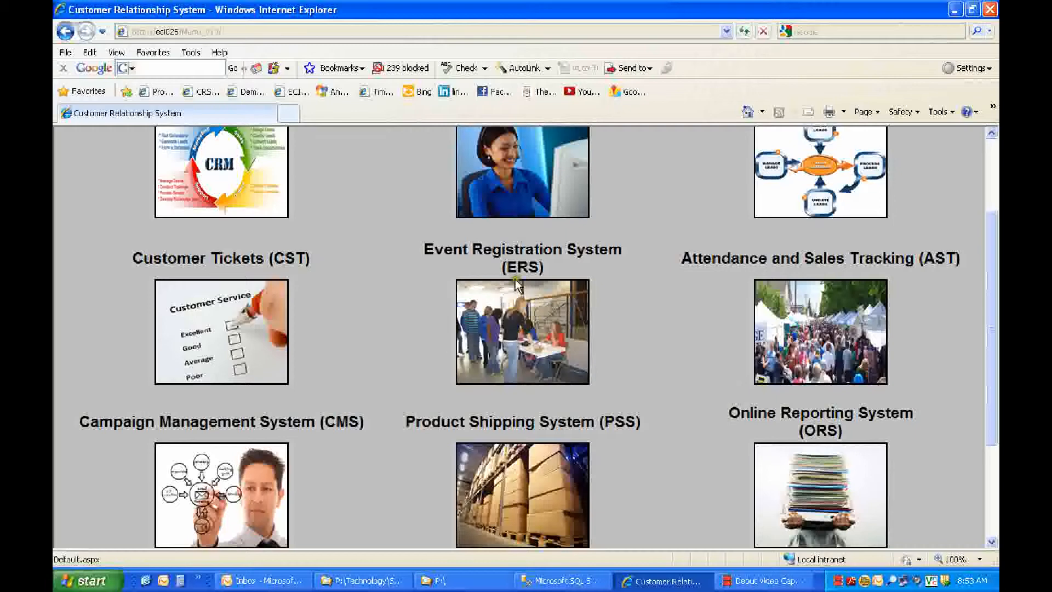
Step: Open the Event Registration System to view its registration form, and return to the main menu
{"action": "left_click", "coordinate": [533, 324]}
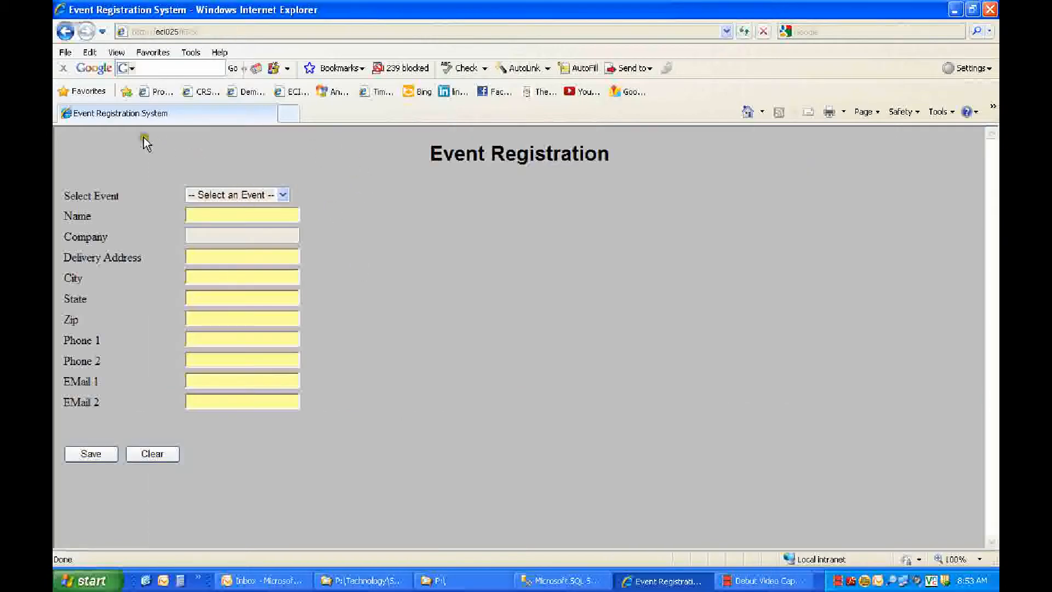
{"action": "left_click", "coordinate": [64, 31]}
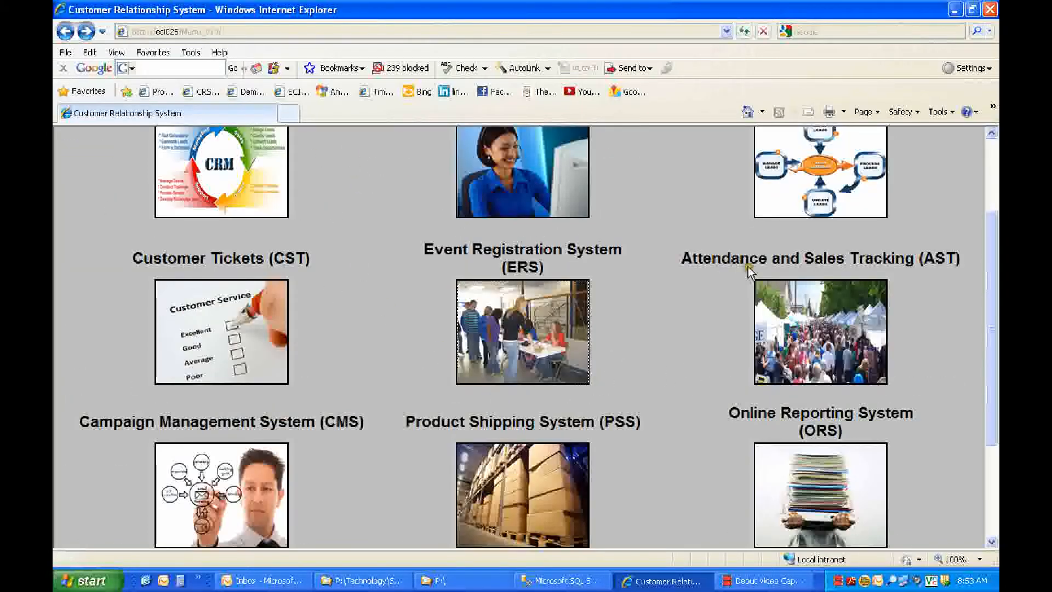
{"action": "scroll", "coordinate": [830, 267], "scroll_direction": "up", "scroll_amount": 1}
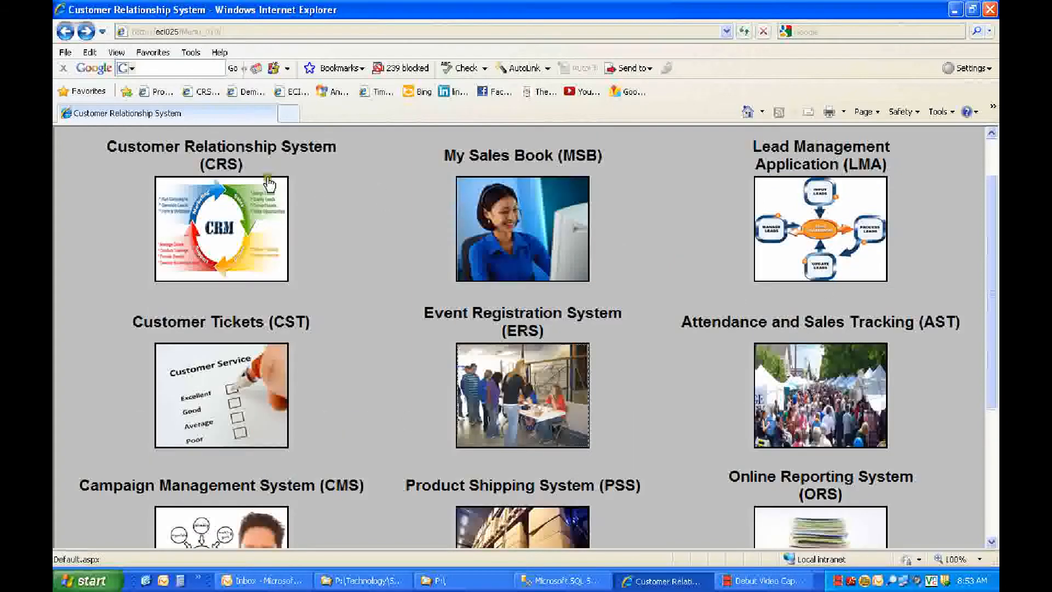
{"action": "left_click_drag", "start_coordinate": [204, 162], "coordinate": [241, 174]}
{"action": "left_click", "coordinate": [257, 191]}
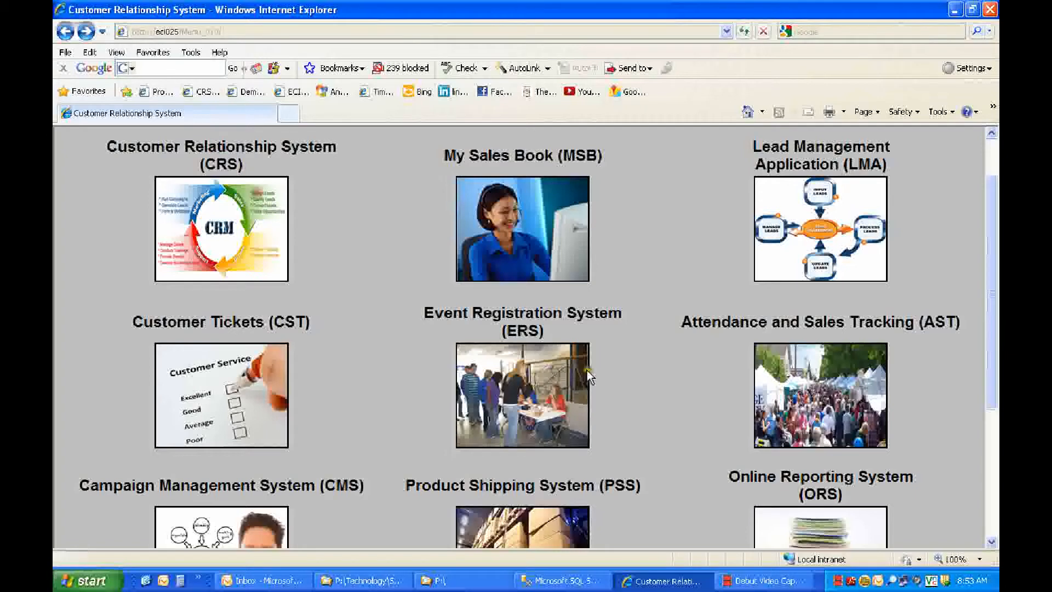
Step: From Attendance and Sales Tracking, open the New York Hilton location record to examine its detail and room sections, and return to the location search
{"action": "left_click", "coordinate": [825, 400]}
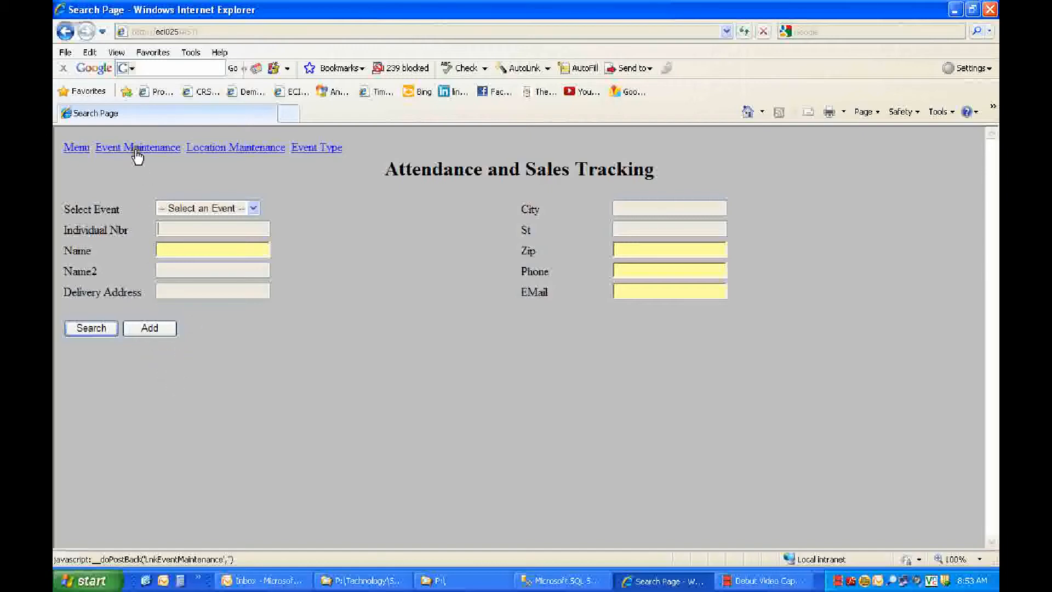
{"action": "left_click", "coordinate": [221, 154]}
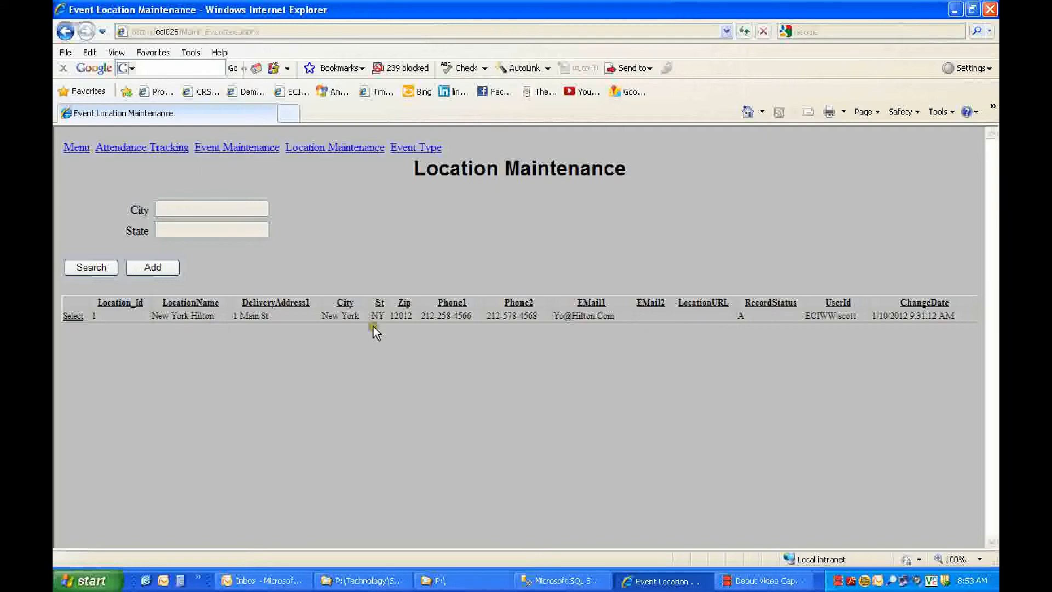
{"action": "left_click", "coordinate": [73, 316]}
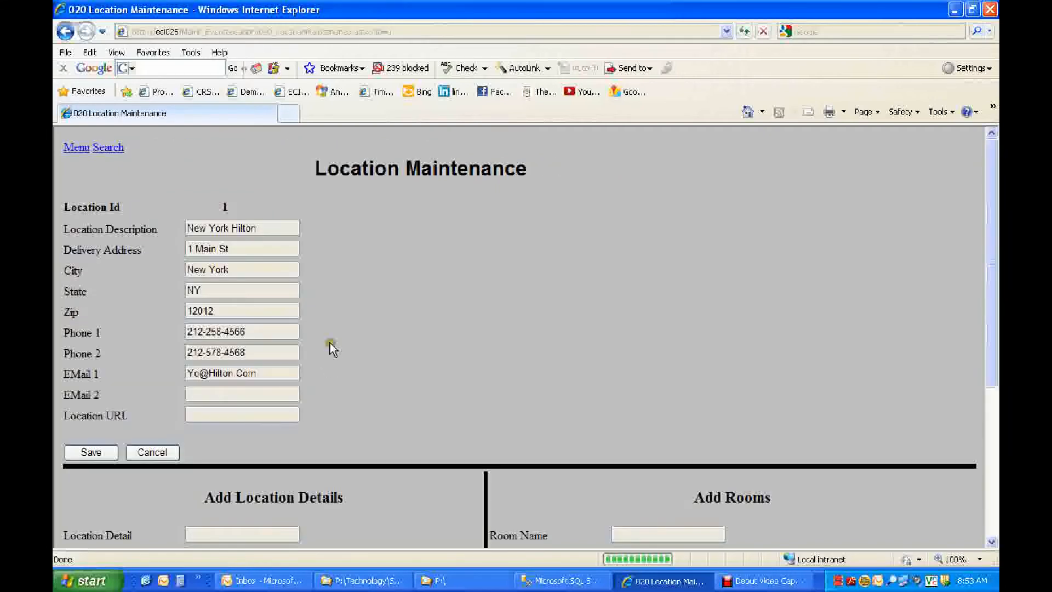
{"action": "scroll", "coordinate": [329, 345], "scroll_direction": "down", "scroll_amount": 5}
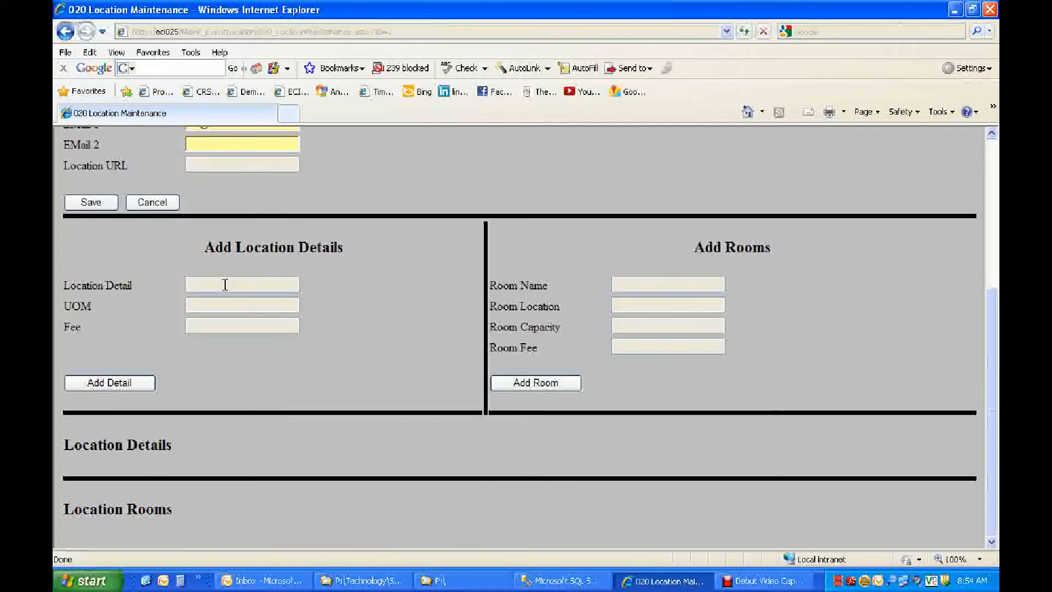
{"action": "scroll", "coordinate": [500, 285], "scroll_direction": "up", "scroll_amount": 5}
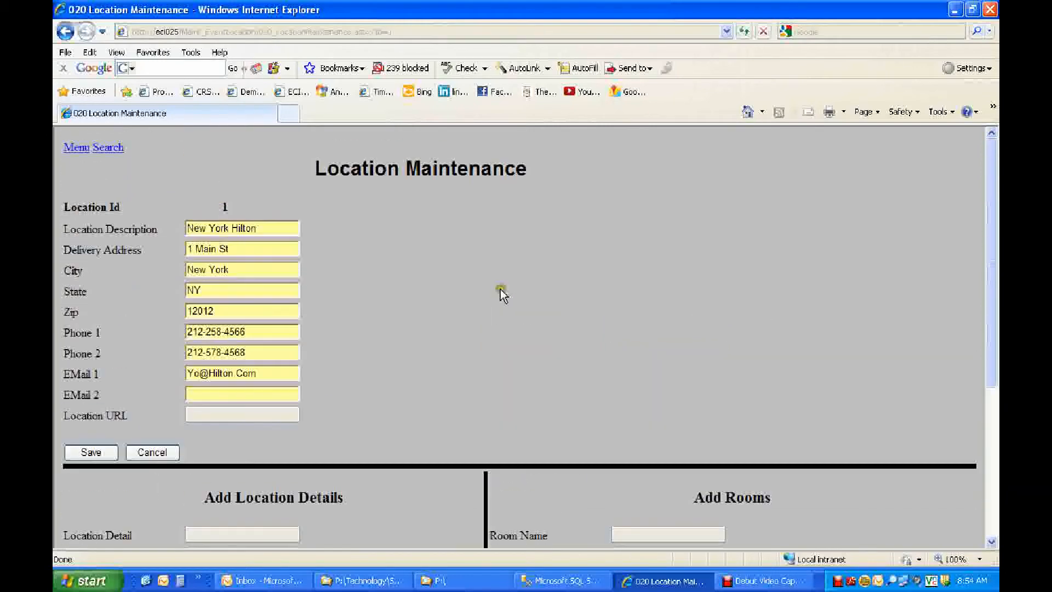
{"action": "left_click", "coordinate": [106, 148]}
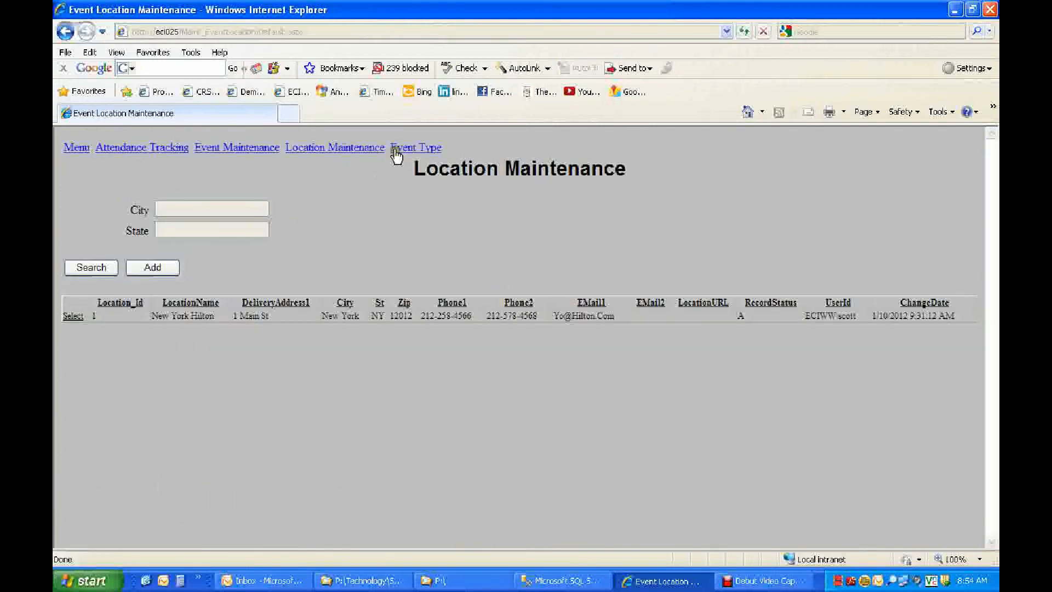
Step: Add an employee to the staff of the We Do New York event in Event Maintenance, and return to the main menu
{"action": "left_click", "coordinate": [249, 148]}
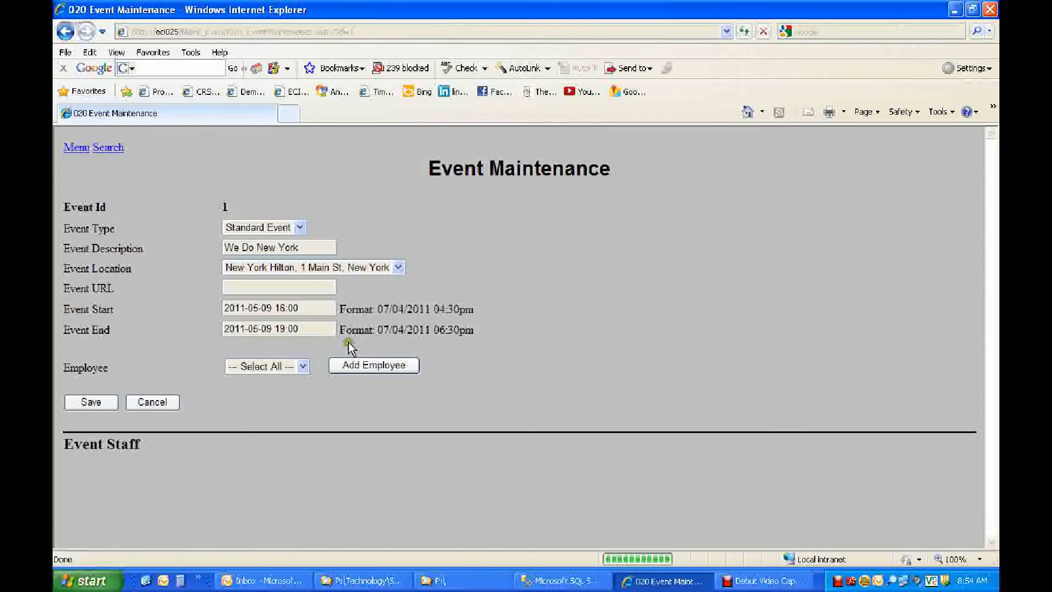
{"action": "left_click", "coordinate": [302, 365]}
{"action": "left_click", "coordinate": [255, 428]}
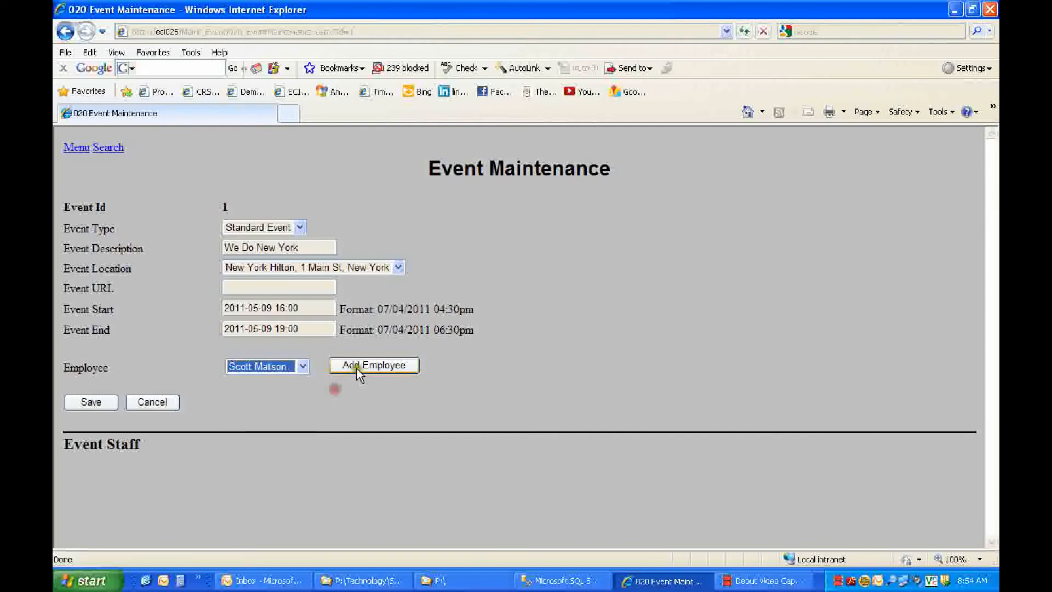
{"action": "left_click", "coordinate": [358, 369]}
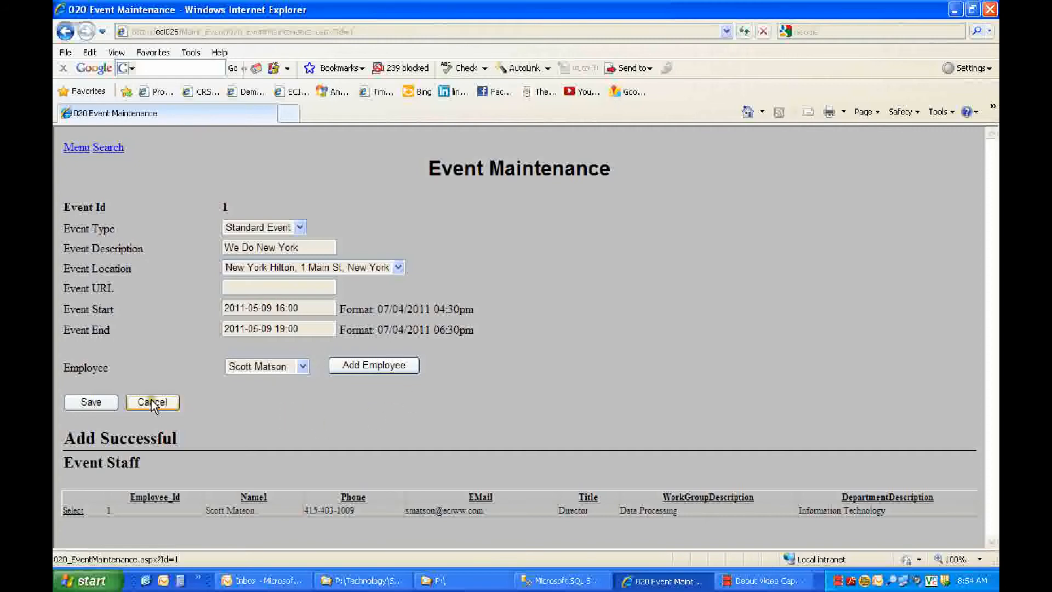
{"action": "left_click", "coordinate": [96, 149]}
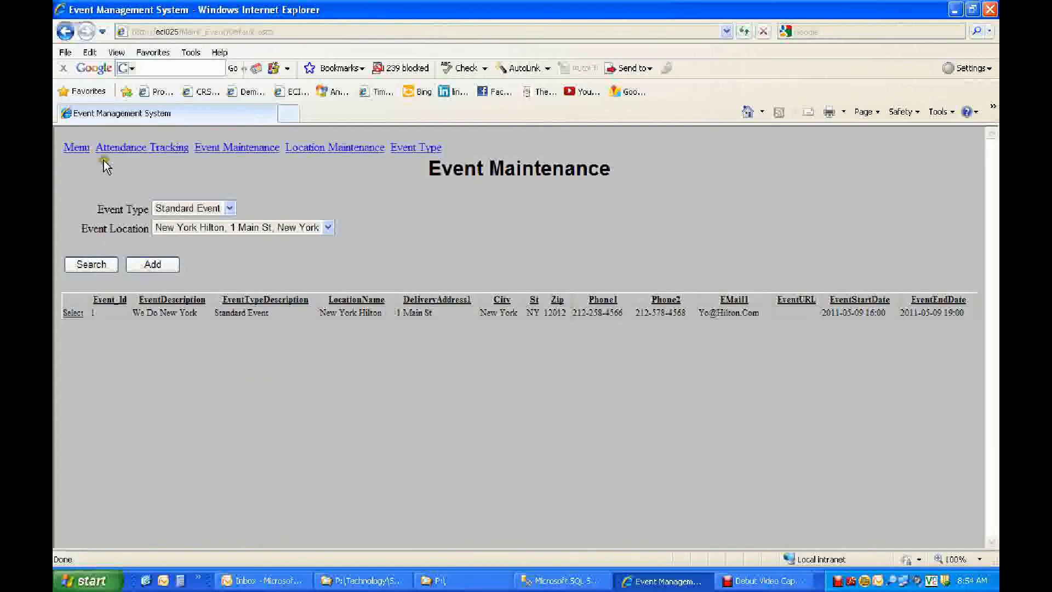
{"action": "left_click", "coordinate": [77, 148]}
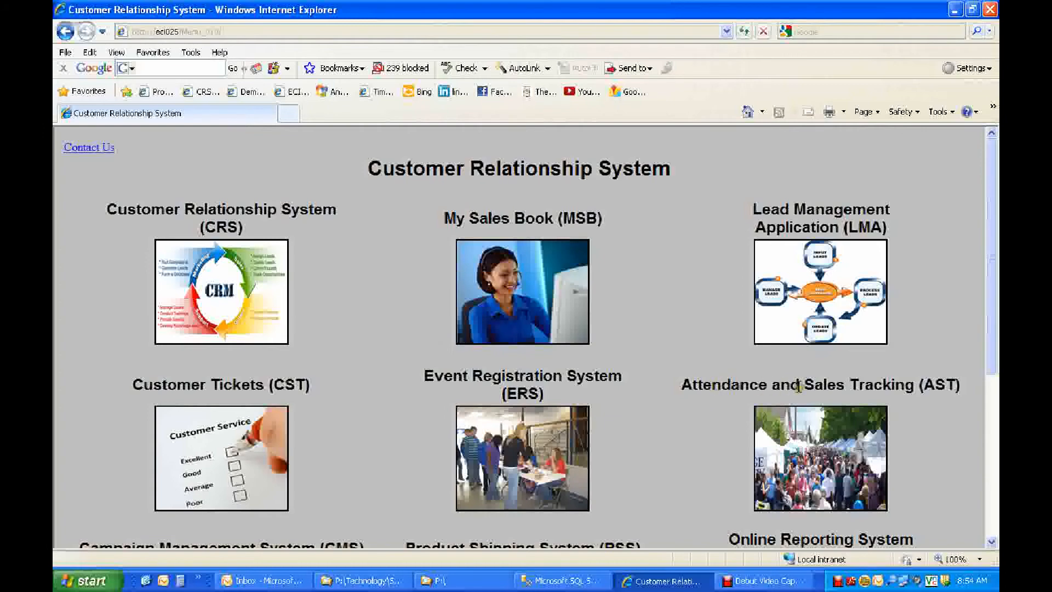
Step: Open the Online Reporting System to review the available report categories, and return to the main menu
{"action": "scroll", "coordinate": [712, 397], "scroll_direction": "down", "scroll_amount": 3}
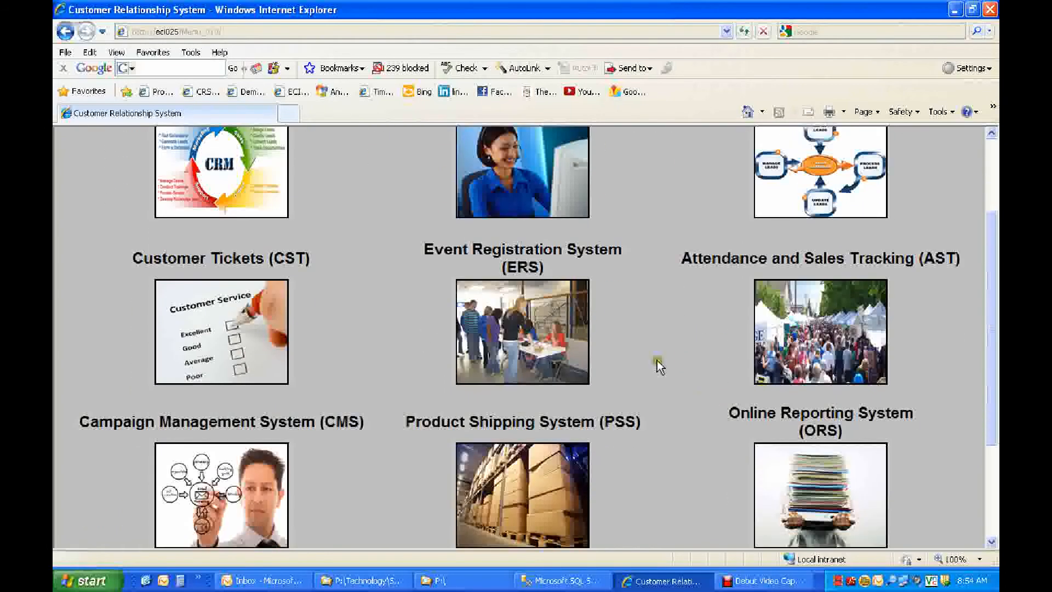
{"action": "scroll", "coordinate": [656, 360], "scroll_direction": "down", "scroll_amount": 2}
{"action": "left_click", "coordinate": [824, 432]}
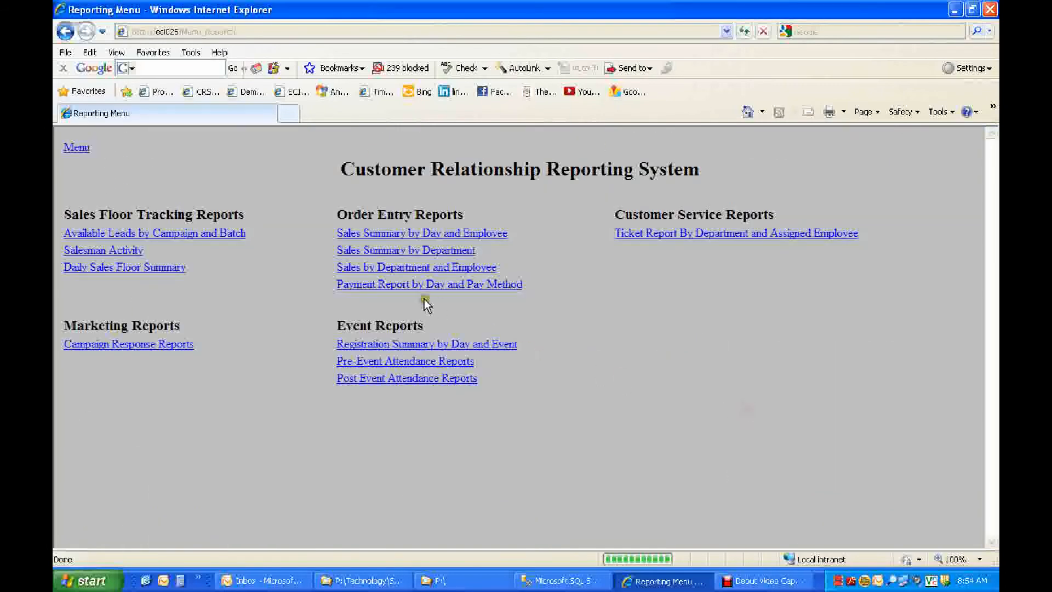
{"action": "left_click", "coordinate": [76, 146]}
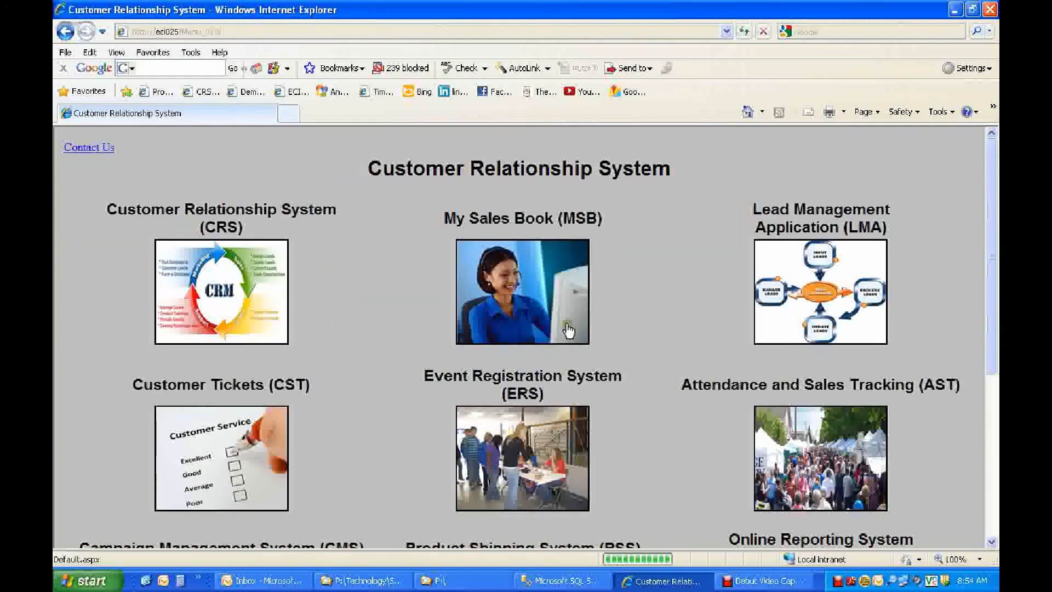
Step: Look over the remaining main menu modules and open the Contact Us page to read the contact details and CRS background
{"action": "scroll", "coordinate": [569, 334], "scroll_direction": "down", "scroll_amount": 5}
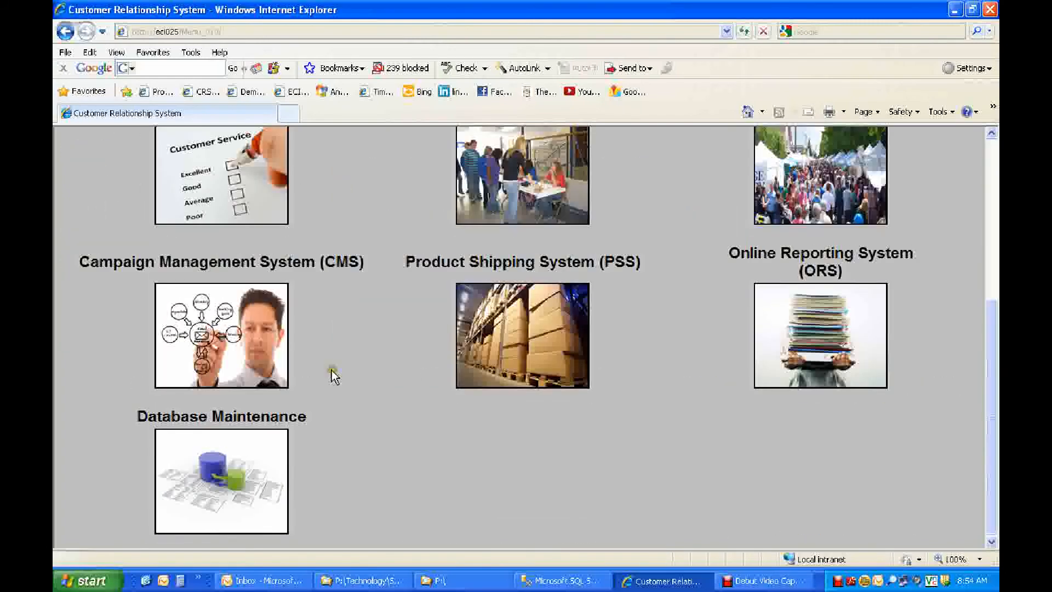
{"action": "scroll", "coordinate": [331, 369], "scroll_direction": "up", "scroll_amount": 5}
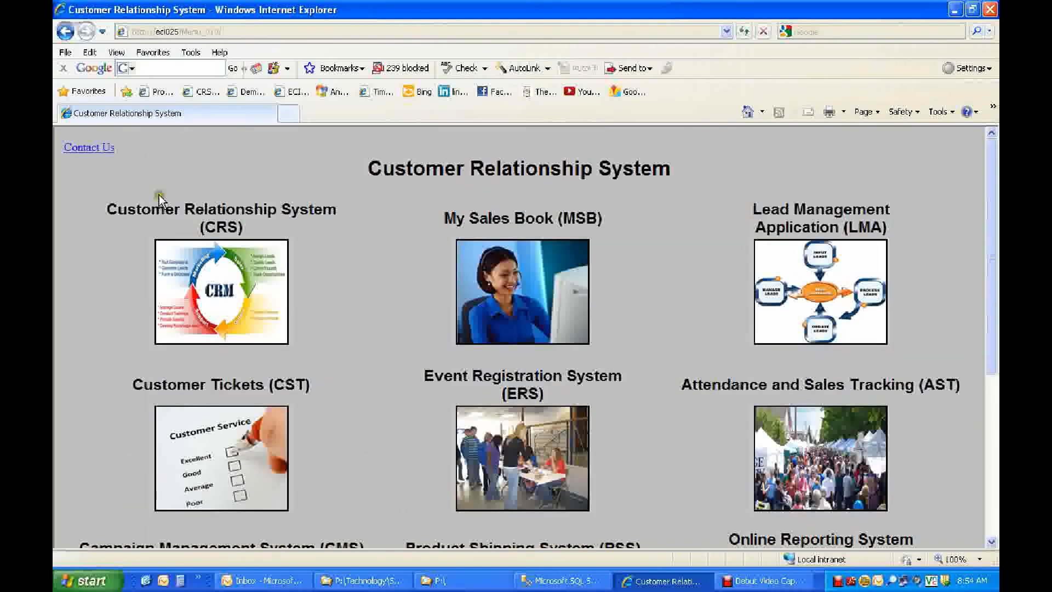
{"action": "left_click", "coordinate": [94, 151]}
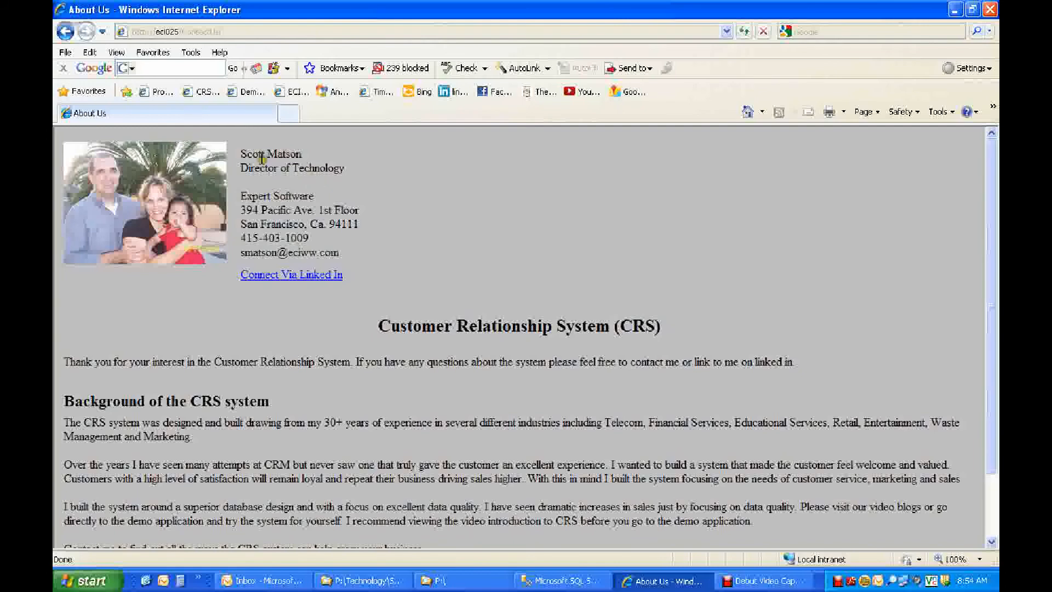